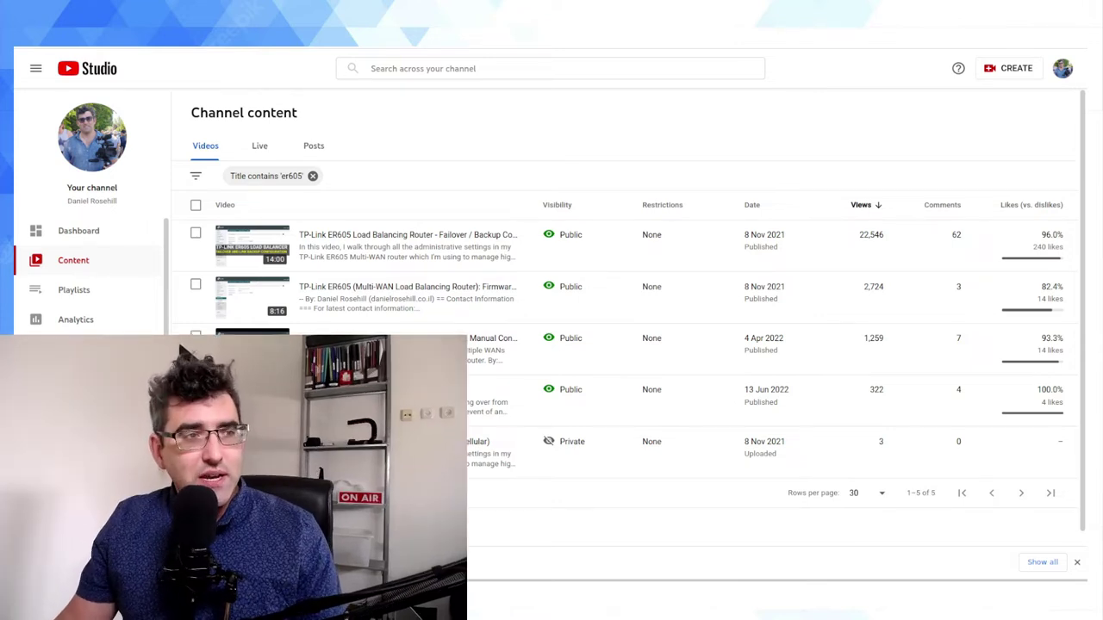
{"action": "mouse_move", "coordinate": [259, 245]}
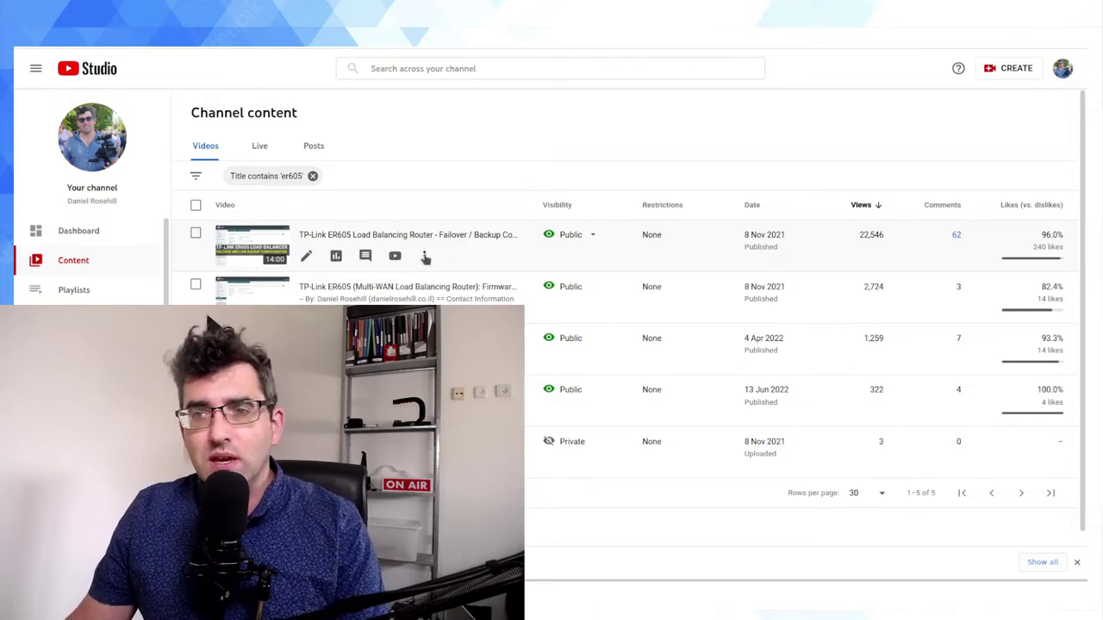
{"action": "left_click", "coordinate": [425, 257]}
{"action": "left_click", "coordinate": [408, 175]}
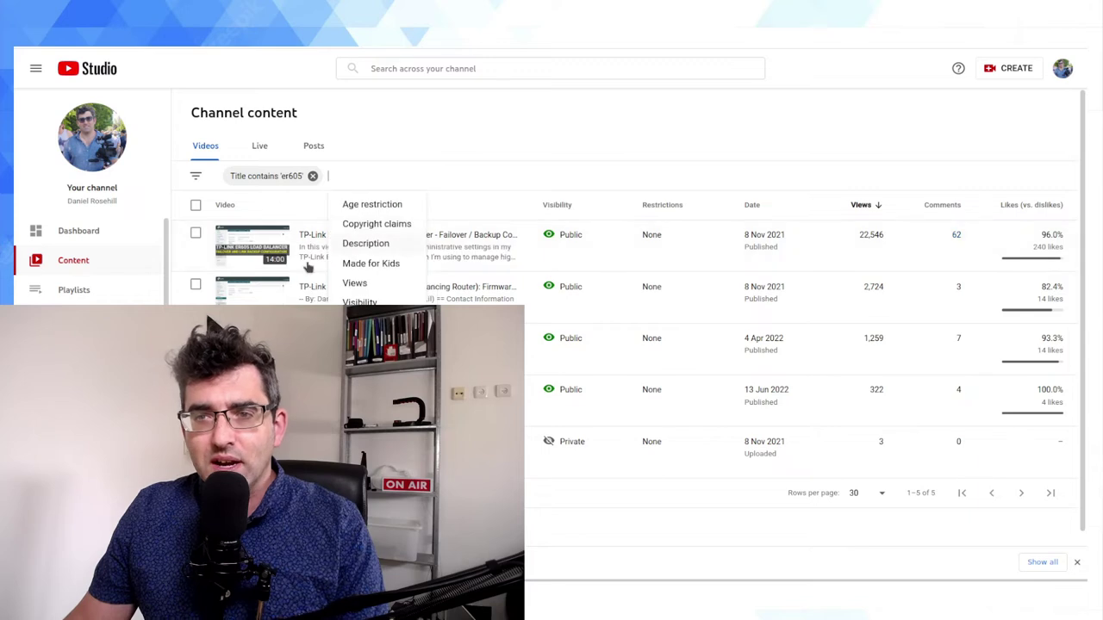
{"action": "left_click", "coordinate": [394, 116]}
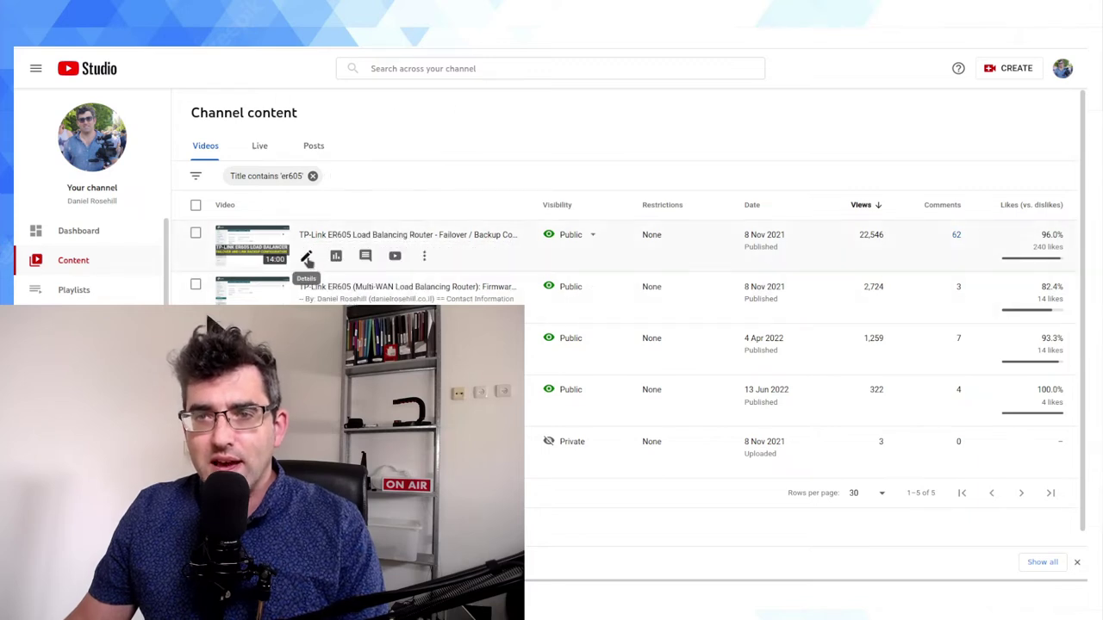
{"action": "left_click", "coordinate": [307, 259]}
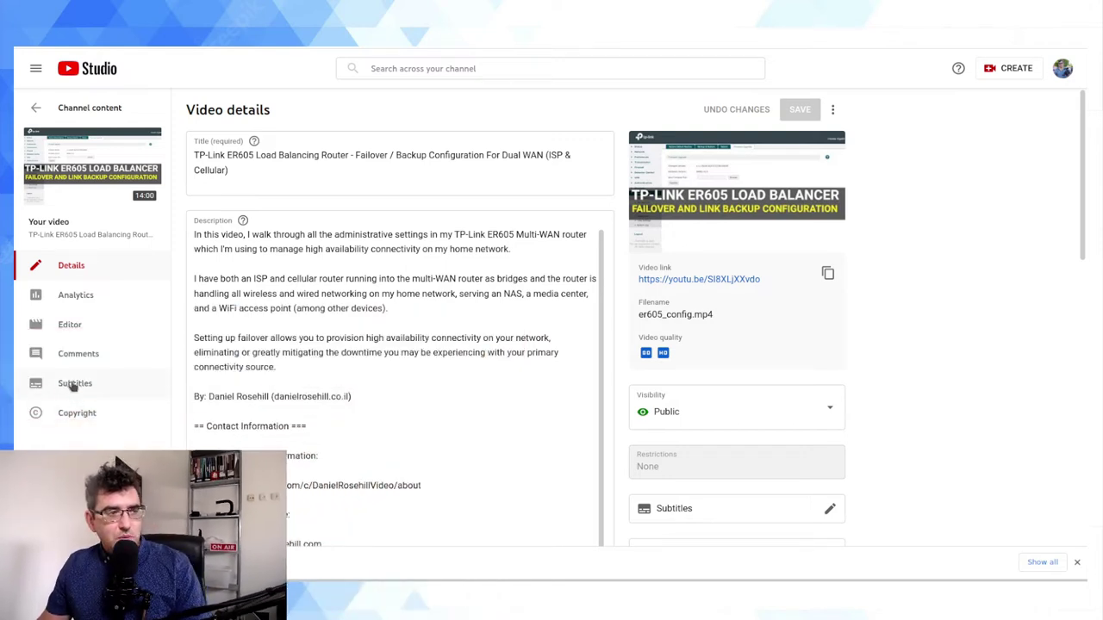
Check the top video's Subtitles page, then open the ER605 failover video on YouTube
{"action": "left_click", "coordinate": [73, 384]}
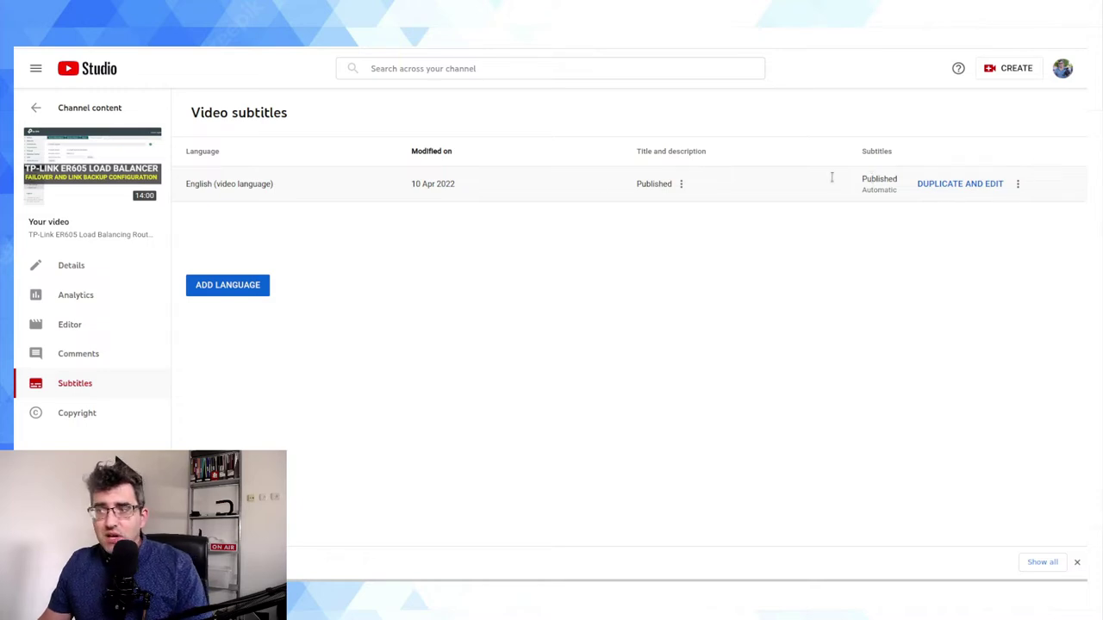
{"action": "mouse_move", "coordinate": [92, 166]}
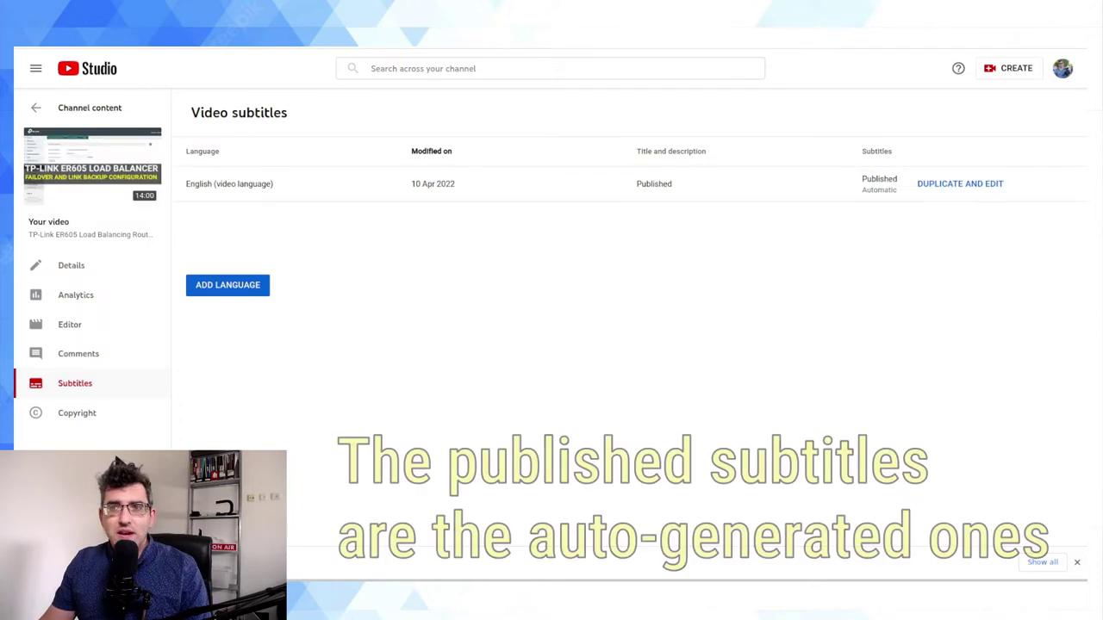
{"action": "left_click", "coordinate": [345, 8]}
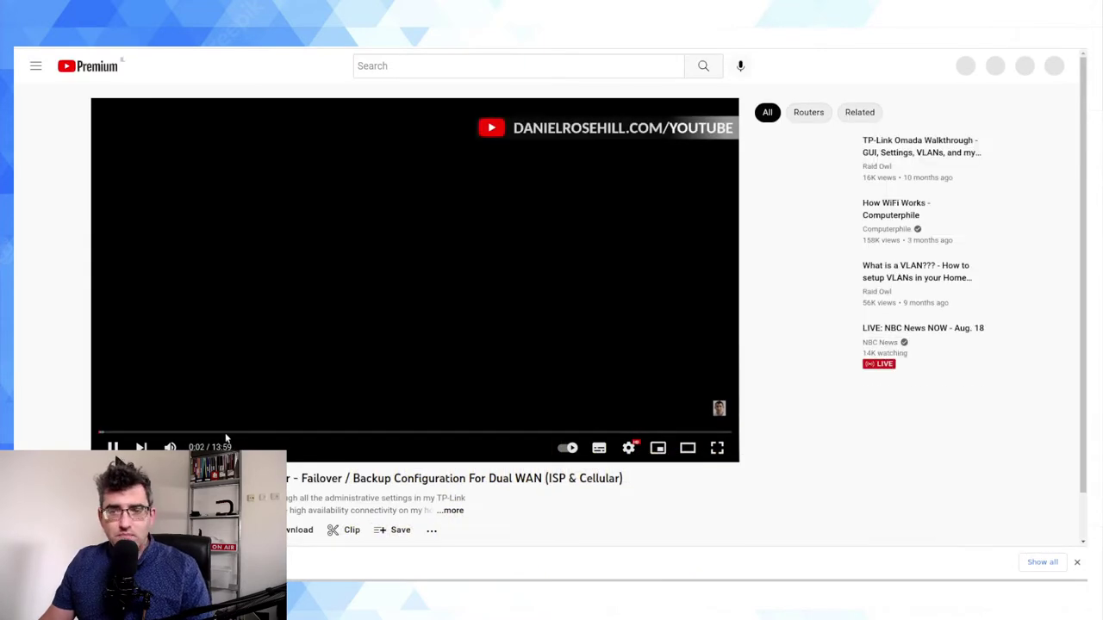
Pause the video and turn on the English (auto-generated) captions in the player settings
{"action": "left_click", "coordinate": [359, 349]}
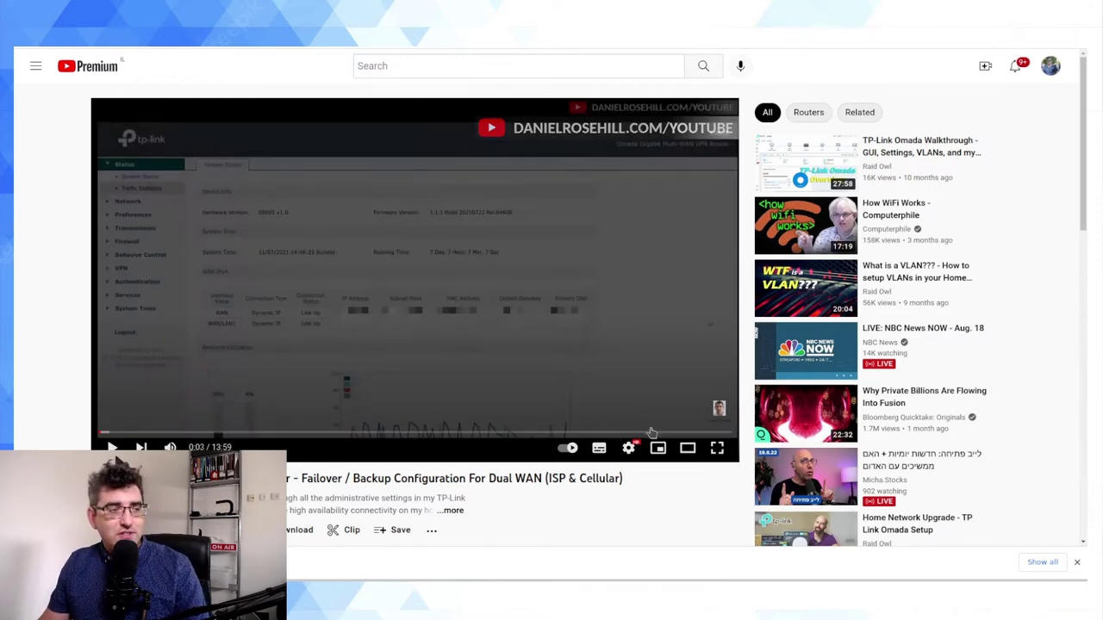
{"action": "left_click", "coordinate": [639, 453]}
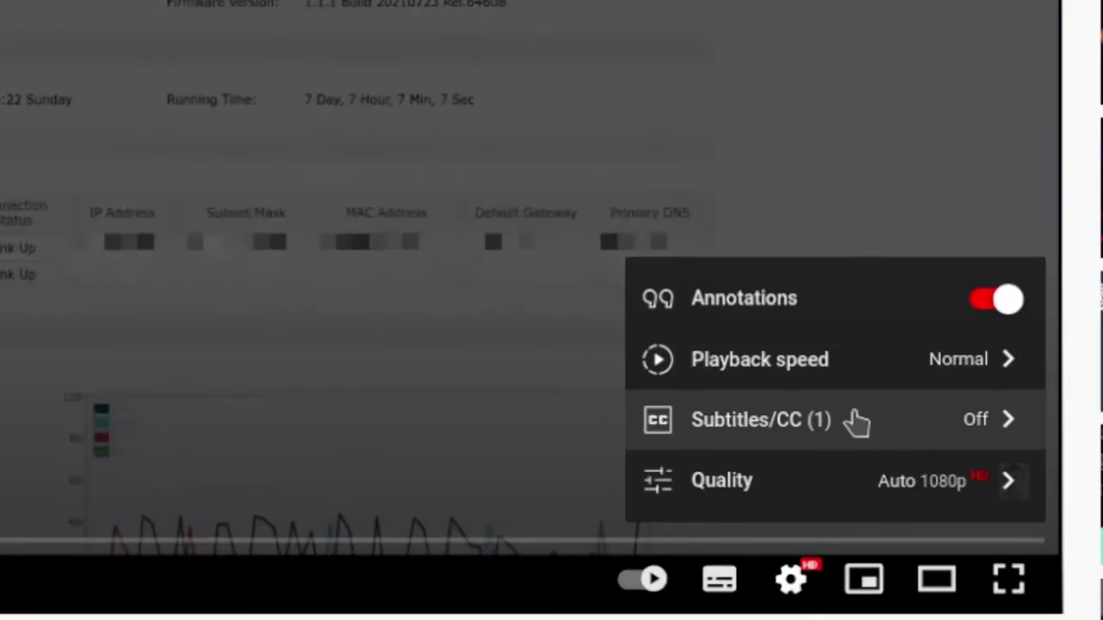
{"action": "left_click", "coordinate": [858, 422]}
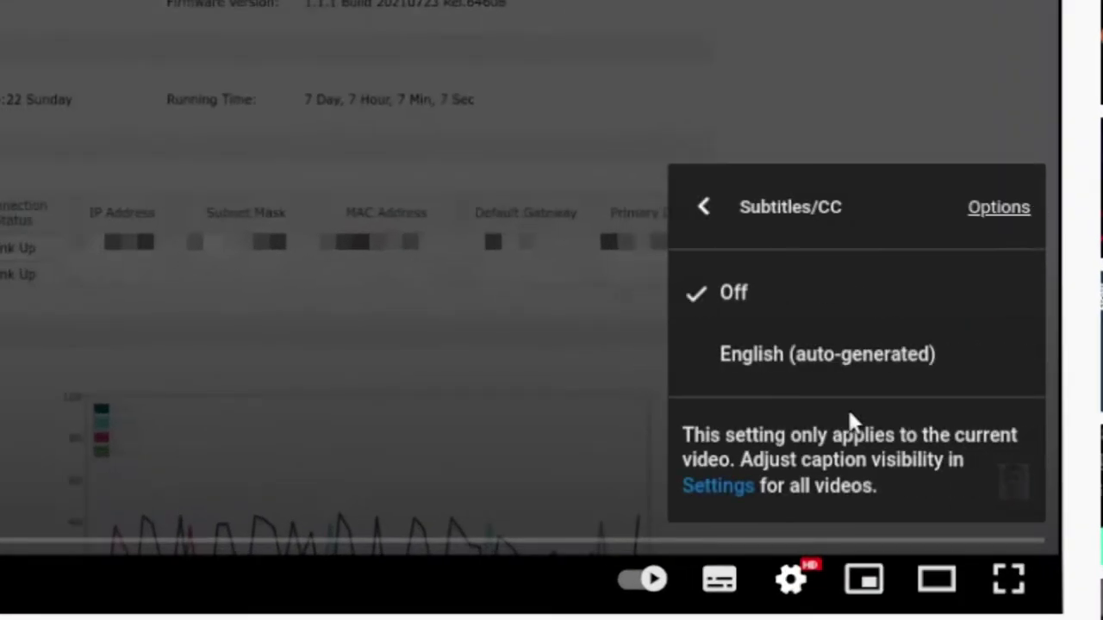
{"action": "left_click", "coordinate": [808, 371]}
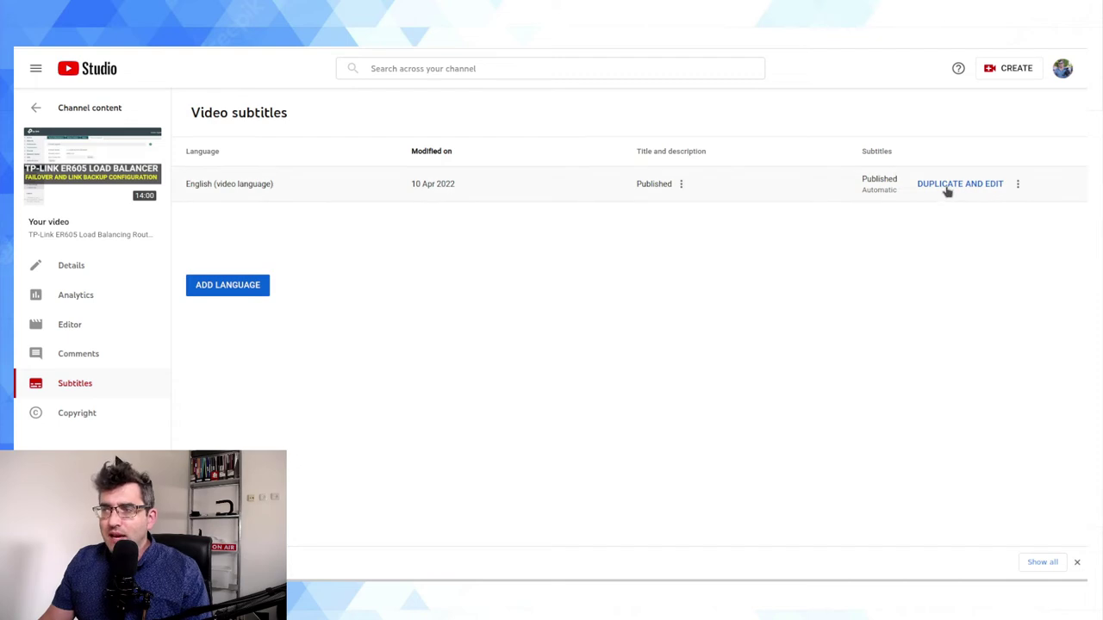
Download the English automatic subtitle track as an .srt file, captions.srt
{"action": "left_click", "coordinate": [1018, 184]}
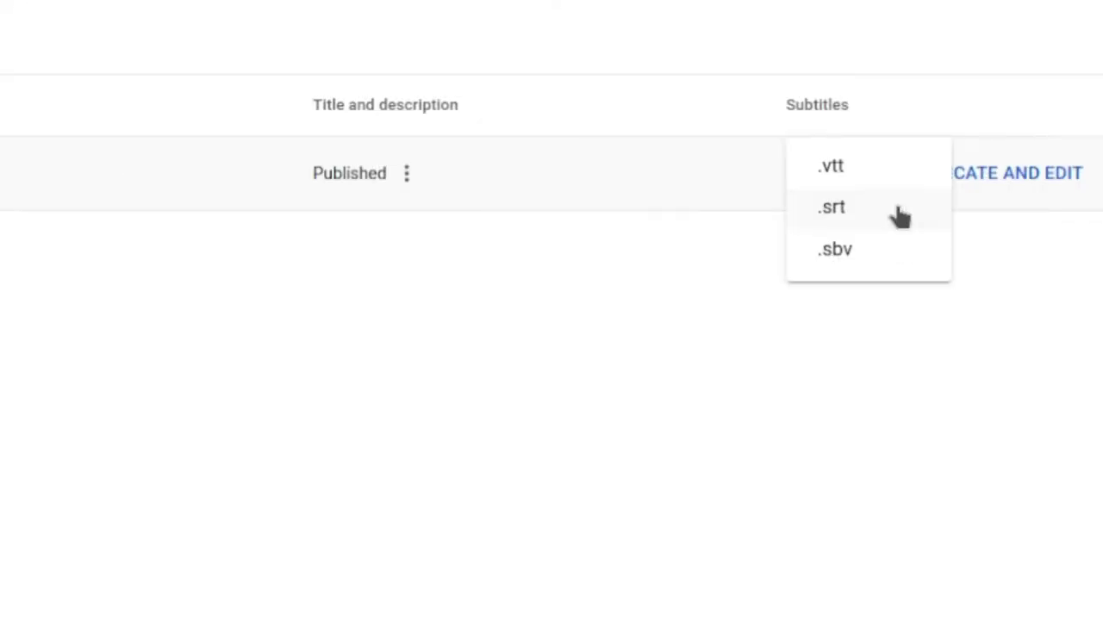
{"action": "left_click", "coordinate": [838, 208]}
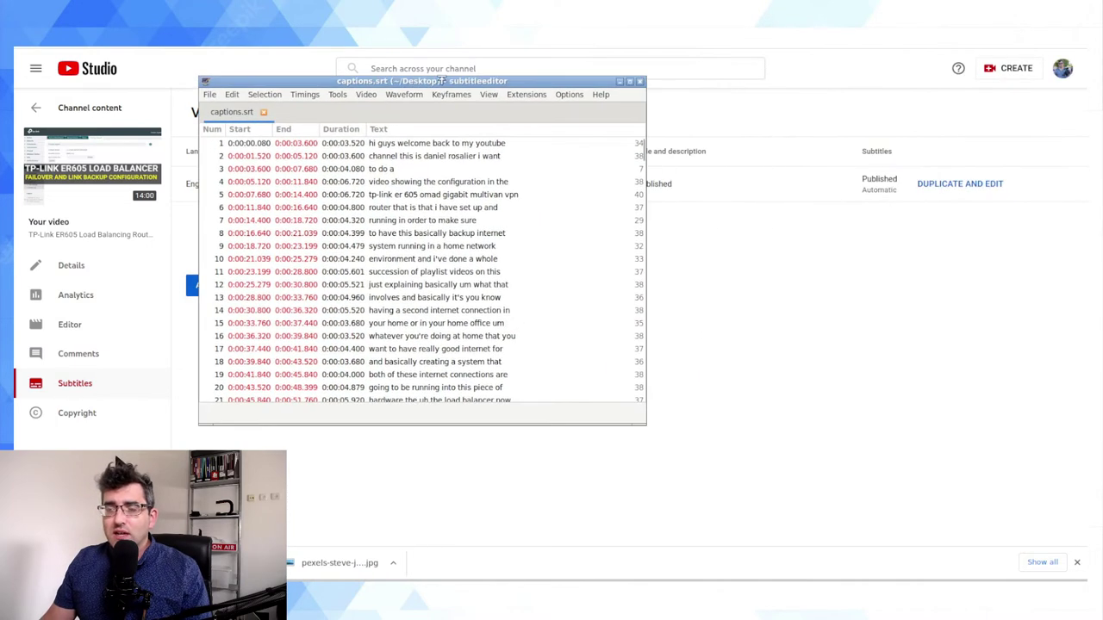
Enlarge and move the captions.srt editor window, then start editing caption 1's text
{"action": "left_click_drag", "start_coordinate": [641, 432], "coordinate": [891, 495]}
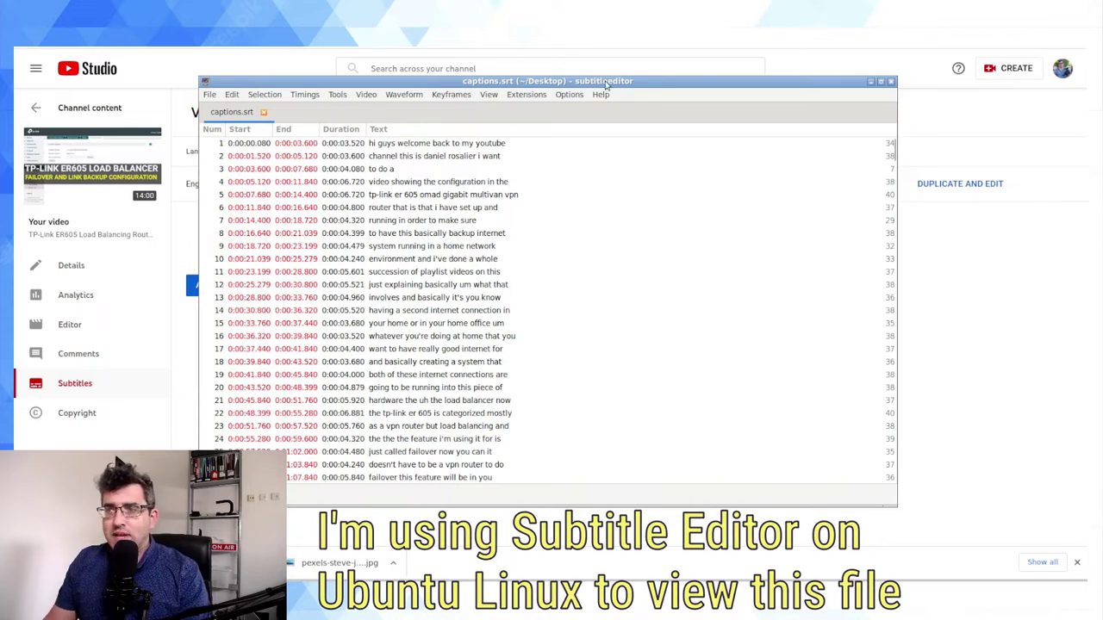
{"action": "left_click_drag", "start_coordinate": [604, 81], "coordinate": [712, 58]}
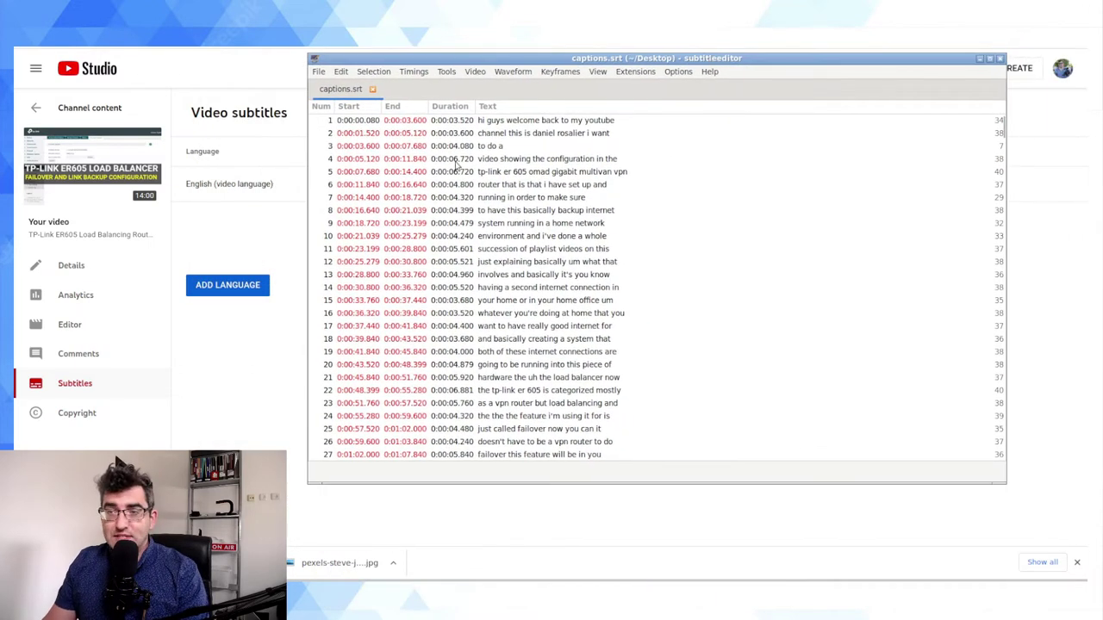
{"action": "left_click", "coordinate": [616, 122]}
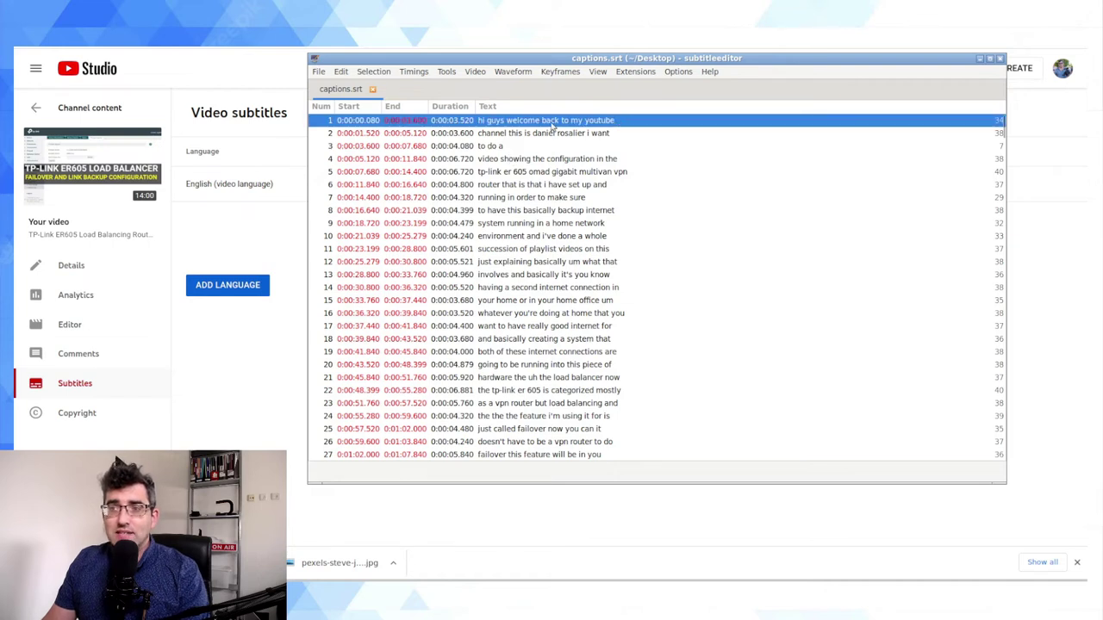
{"action": "left_click", "coordinate": [553, 125]}
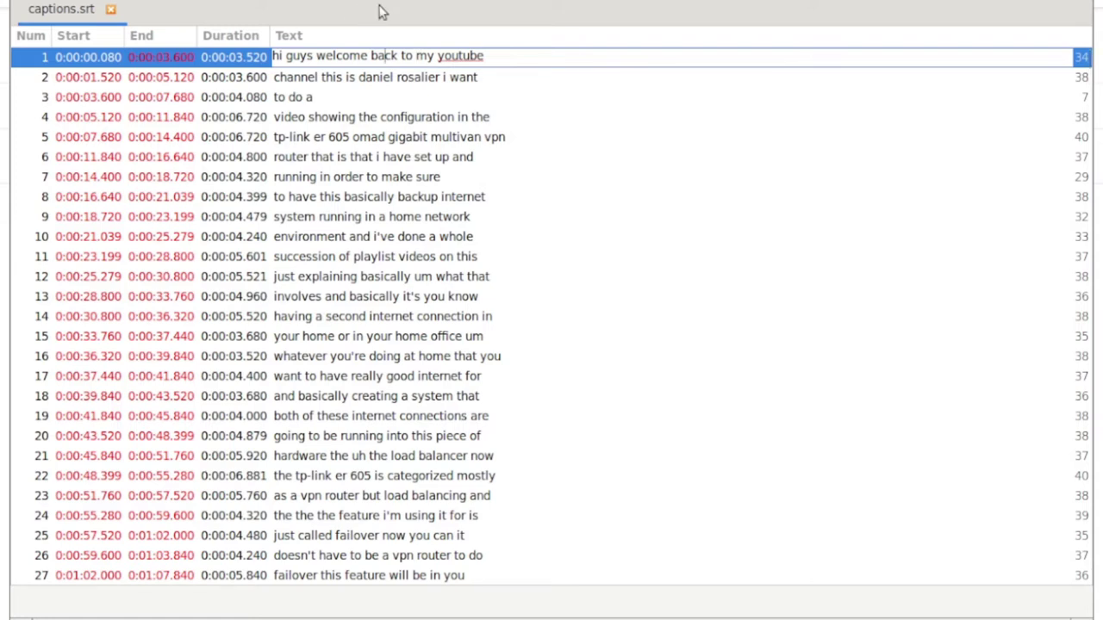
Change caption 1 to read 'Hi guys, welcome back to my YouTube'
{"action": "key", "text": "ctrl+a"}
{"action": "type", "text": "Hi guys,"}
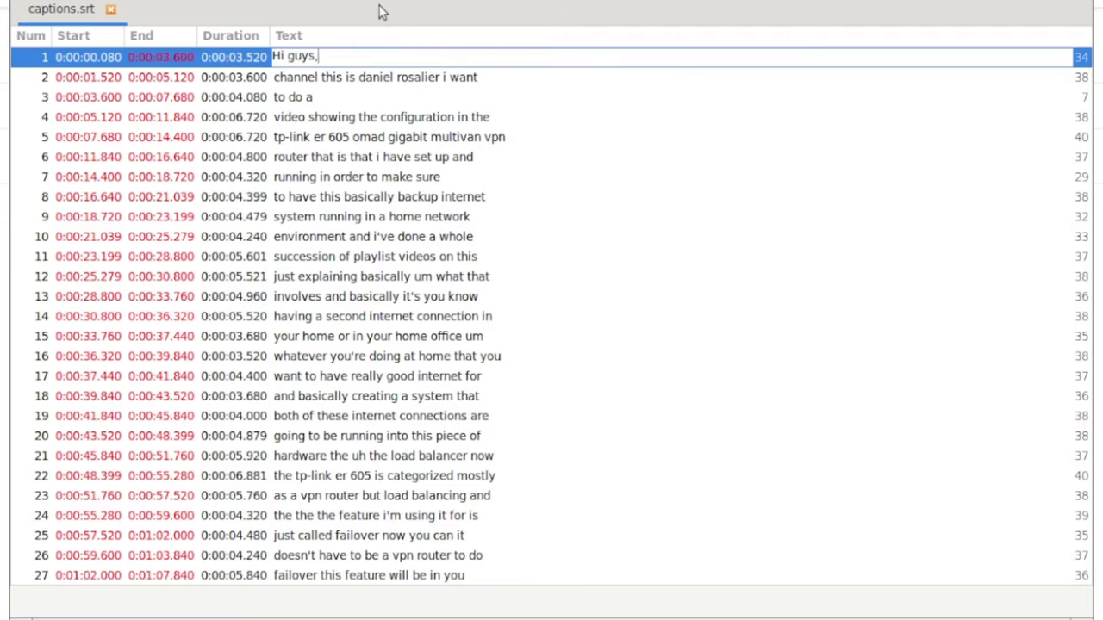
{"action": "type", "text": " welcome back to my "}
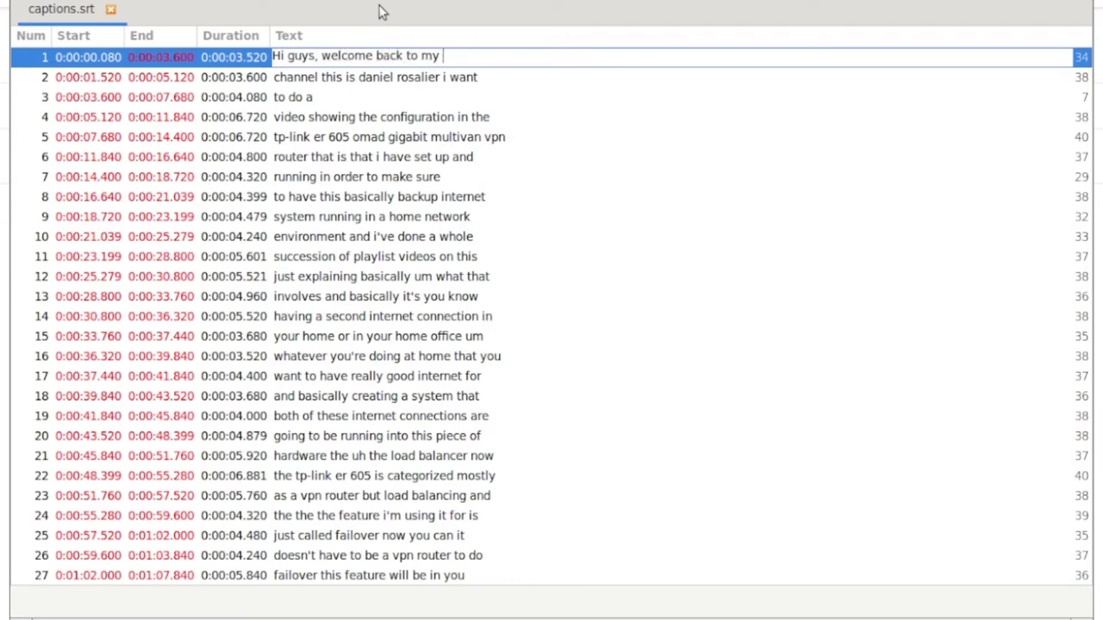
{"action": "type", "text": "YouTube"}
{"action": "left_click", "coordinate": [383, 81]}
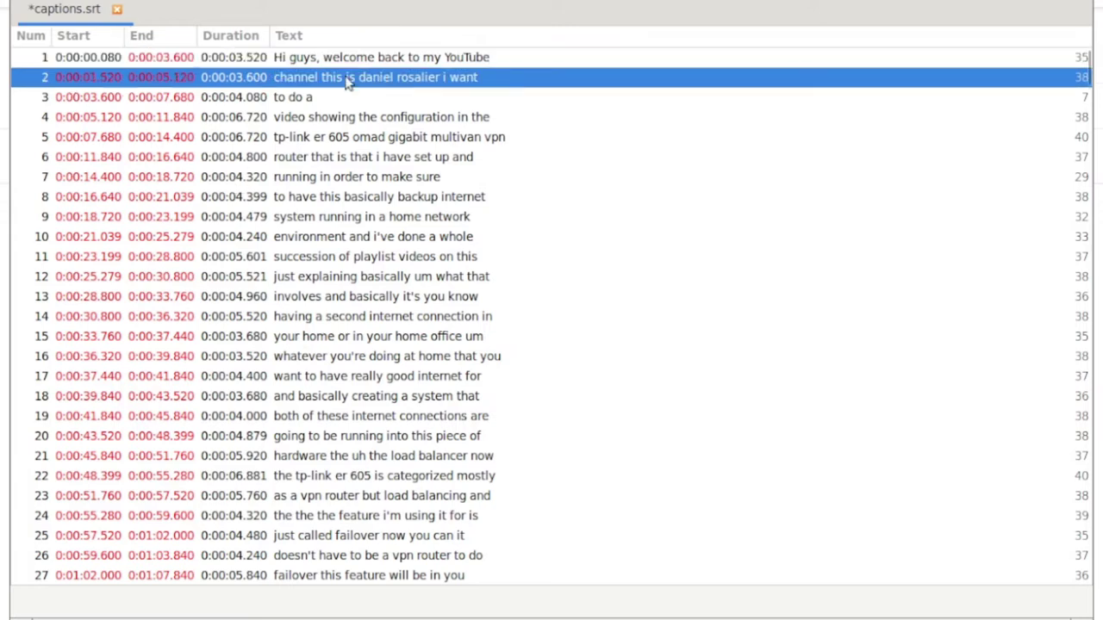
Replace the presenter's misspelt name in caption 2 with the correct spelling
{"action": "left_click", "coordinate": [422, 77]}
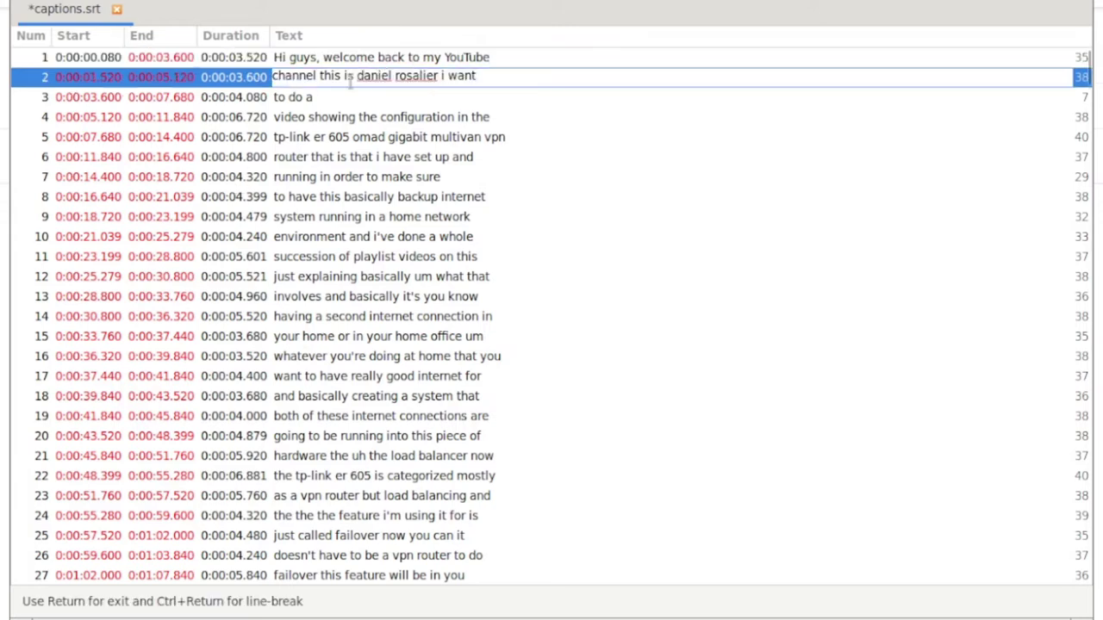
{"action": "left_click_drag", "start_coordinate": [359, 76], "coordinate": [440, 77]}
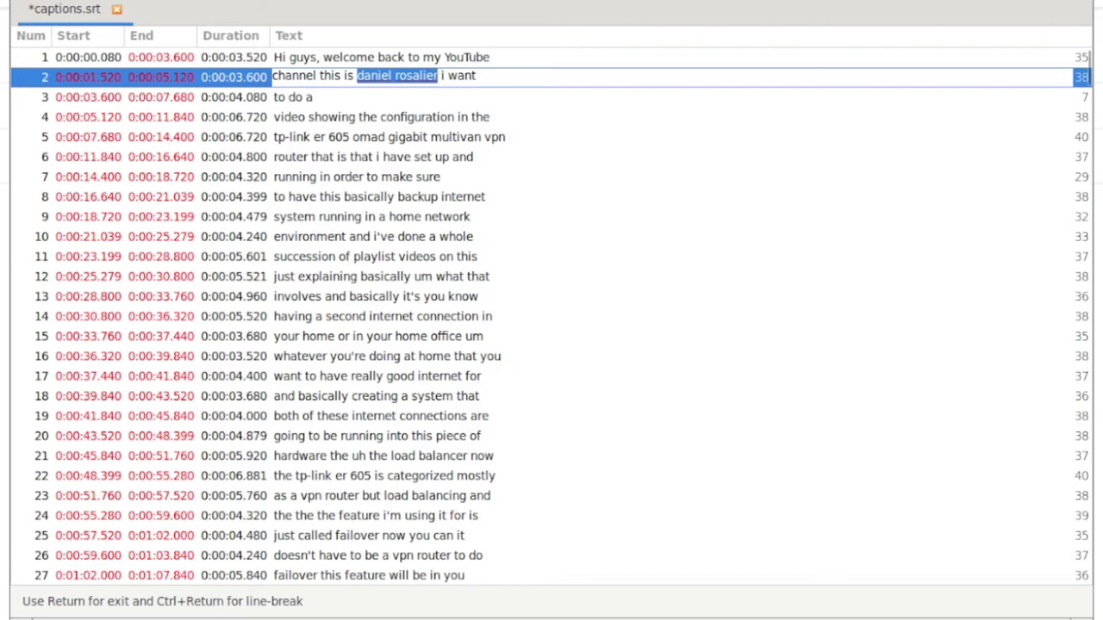
{"action": "type", "text": "Daniel Rosehill"}
{"action": "key", "text": "Return"}
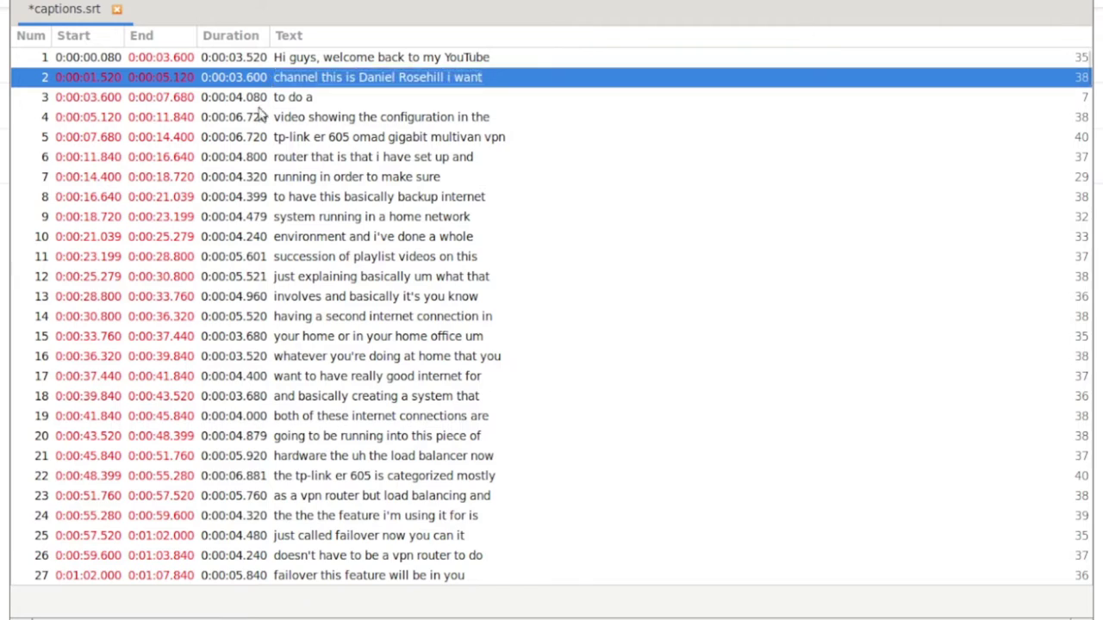
Review captions 4 and 5, then return to the first caption
{"action": "left_click", "coordinate": [312, 116]}
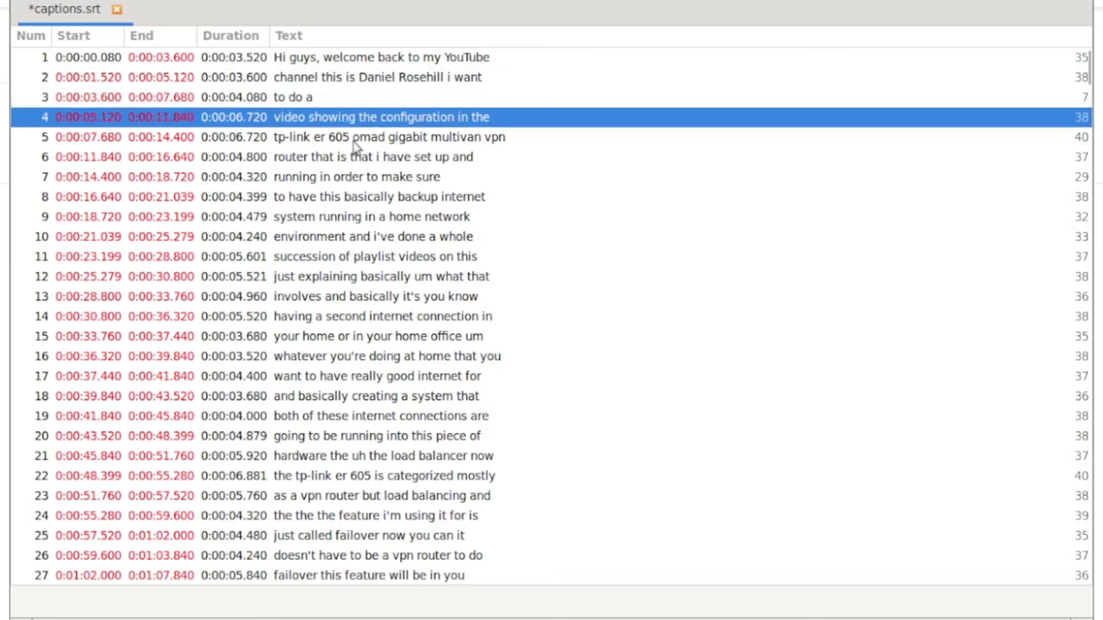
{"action": "left_click", "coordinate": [352, 142]}
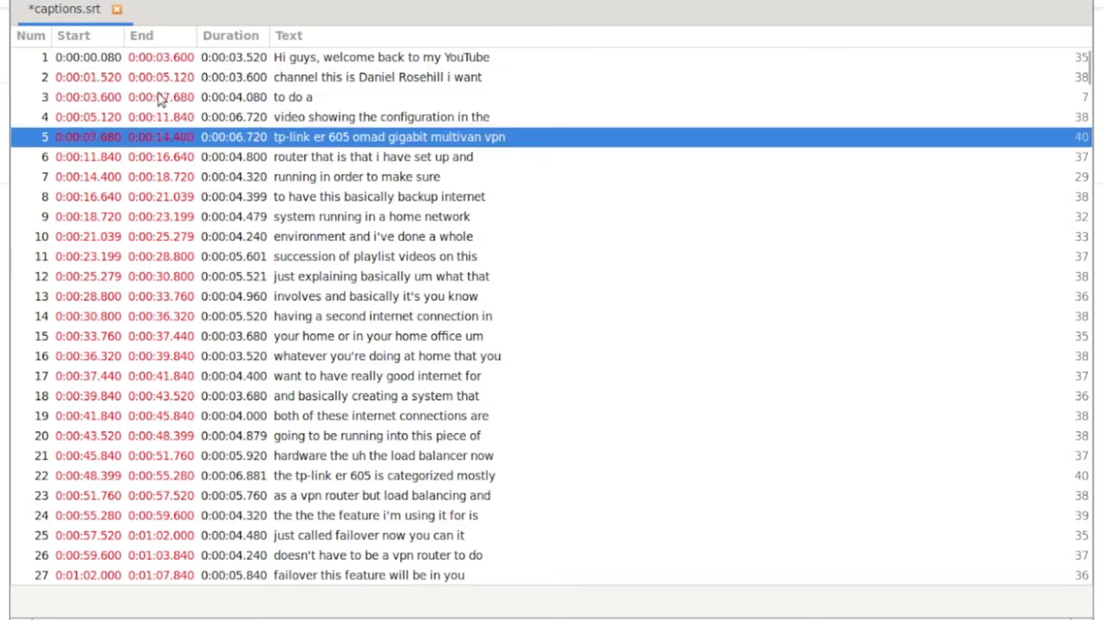
{"action": "left_click", "coordinate": [357, 60]}
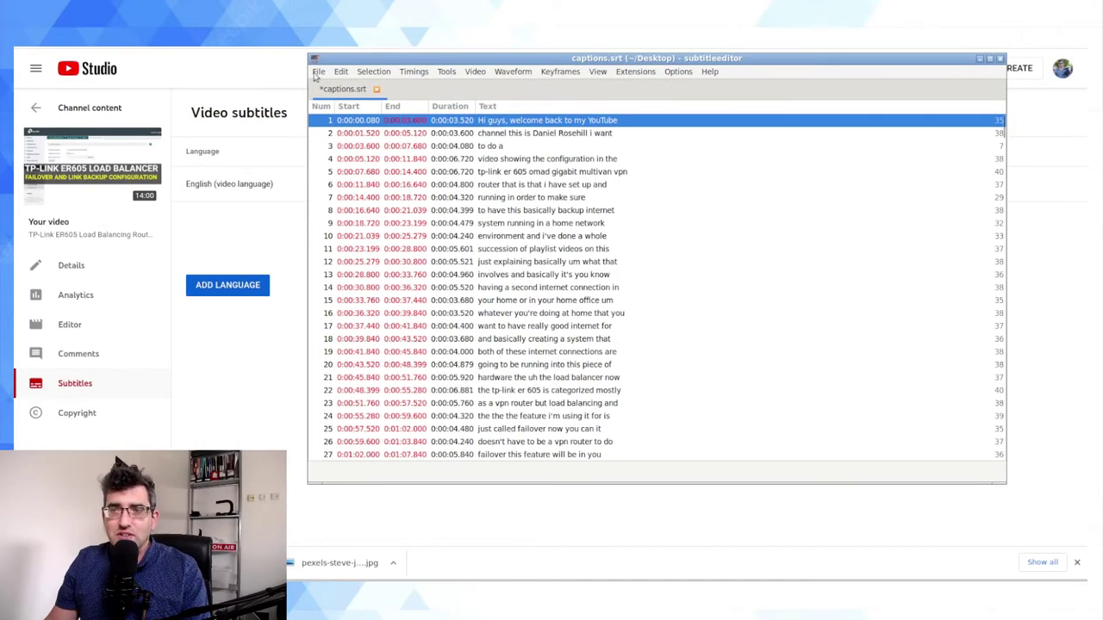
{"action": "left_click", "coordinate": [317, 71]}
Save the corrected captions to the Desktop as er605_updated.srt and switch back to YouTube Studio
{"action": "mouse_move", "coordinate": [358, 131]}
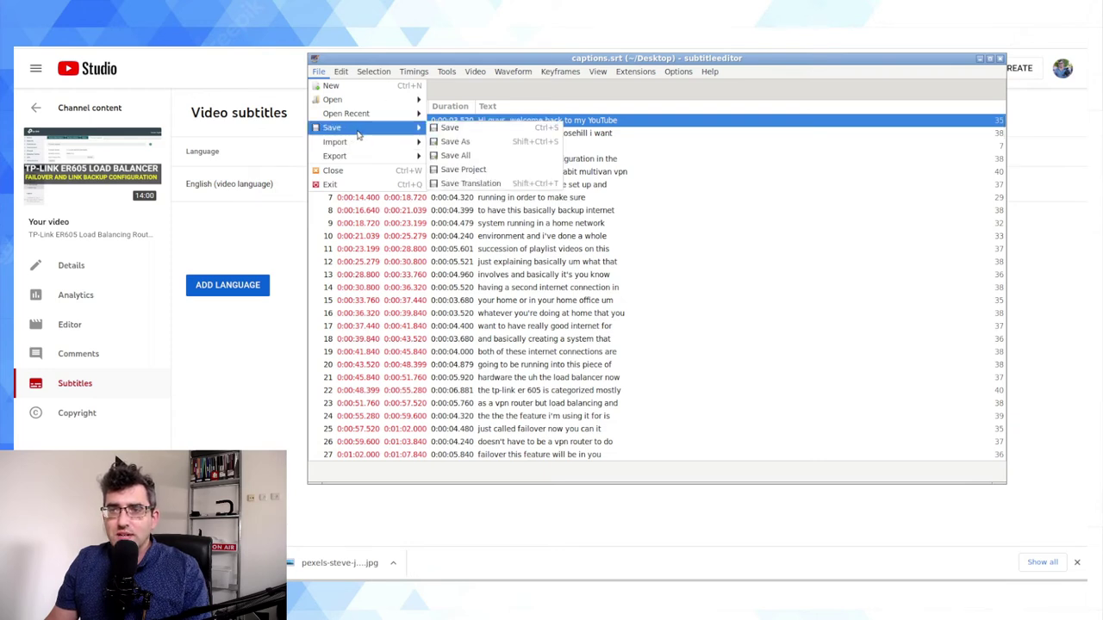
{"action": "left_click", "coordinate": [454, 141]}
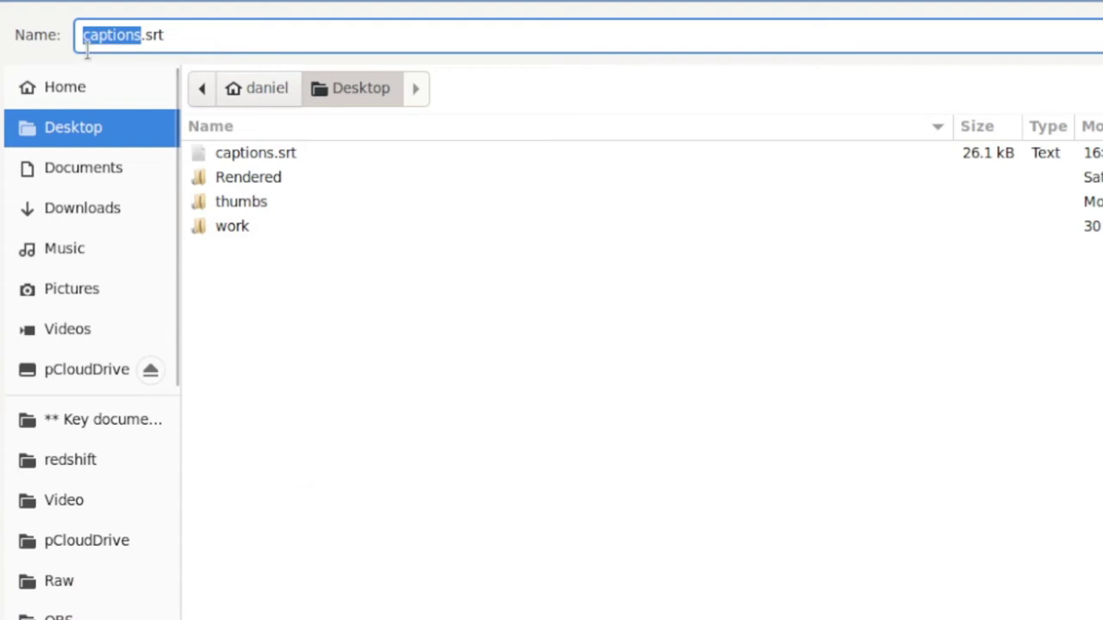
{"action": "left_click", "coordinate": [412, 73]}
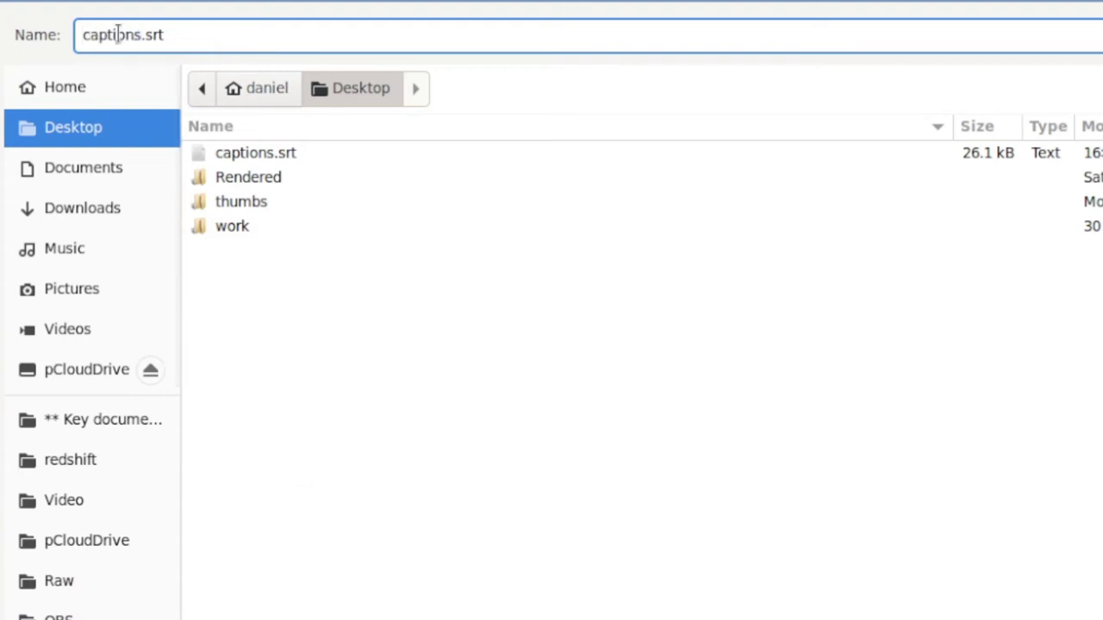
{"action": "left_click_drag", "start_coordinate": [130, 34], "coordinate": [12, 42]}
{"action": "key", "text": "BackSpace"}
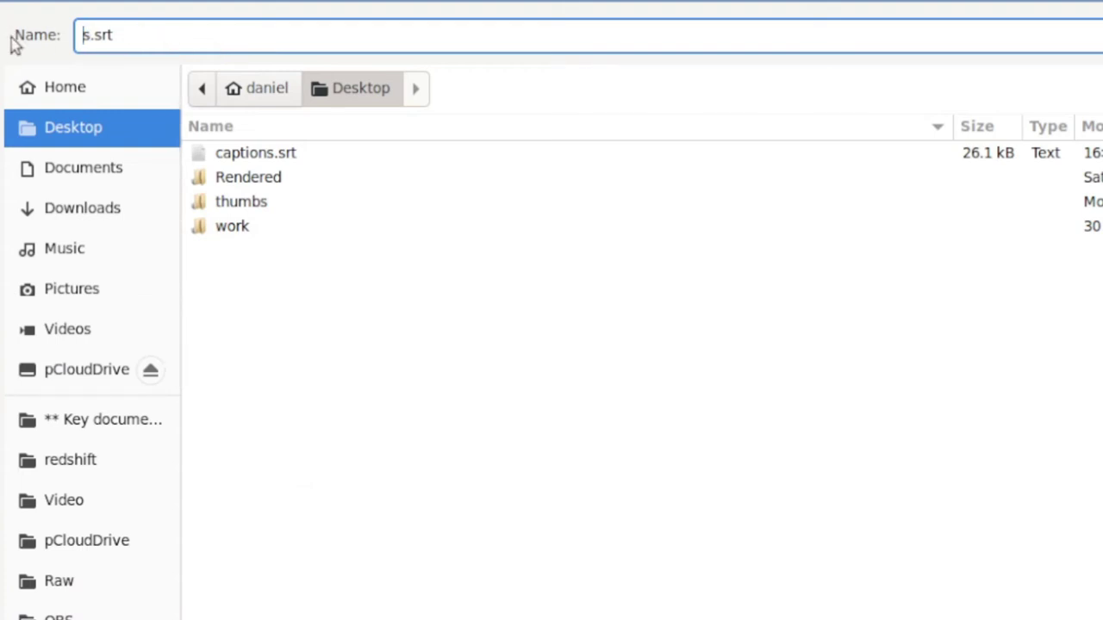
{"action": "key", "text": "Delete"}
{"action": "type", "text": "er605_upd"}
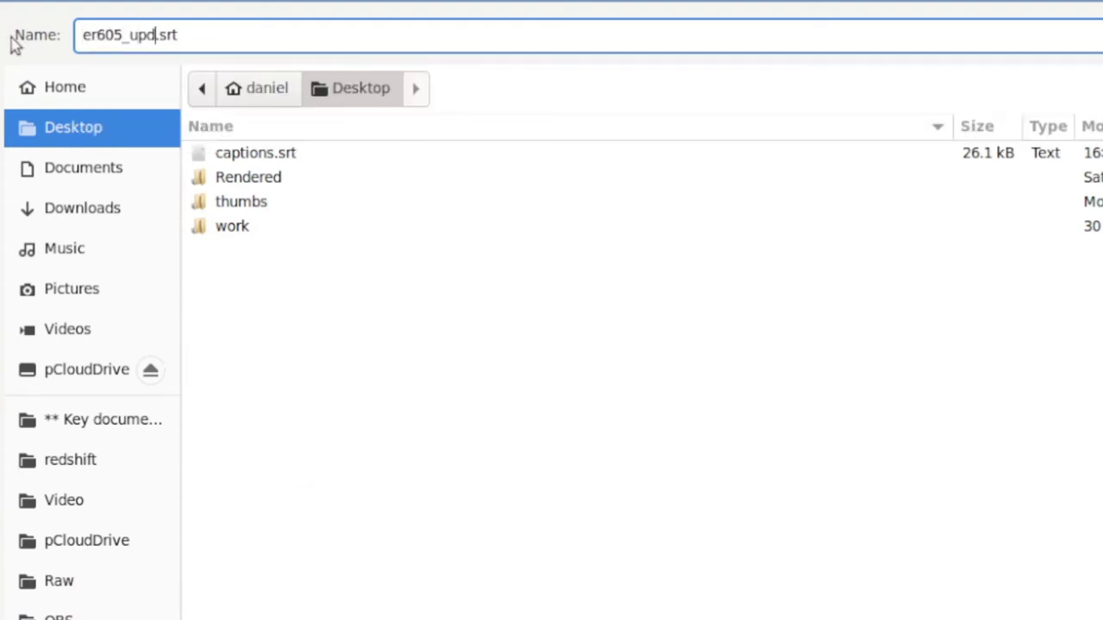
{"action": "type", "text": "ated"}
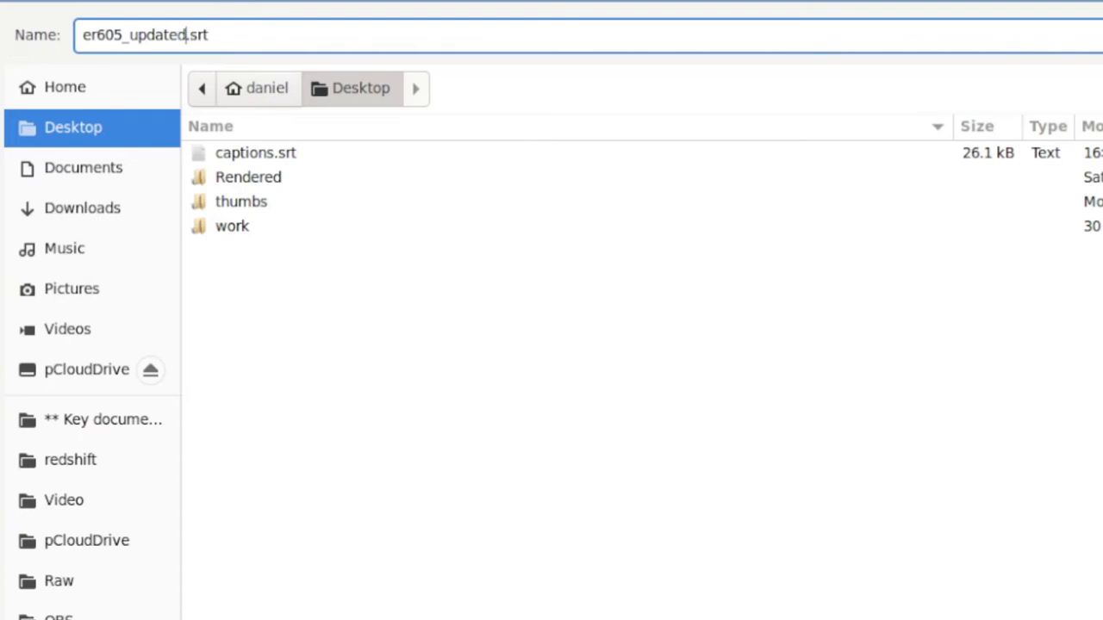
{"action": "key", "text": "Return"}
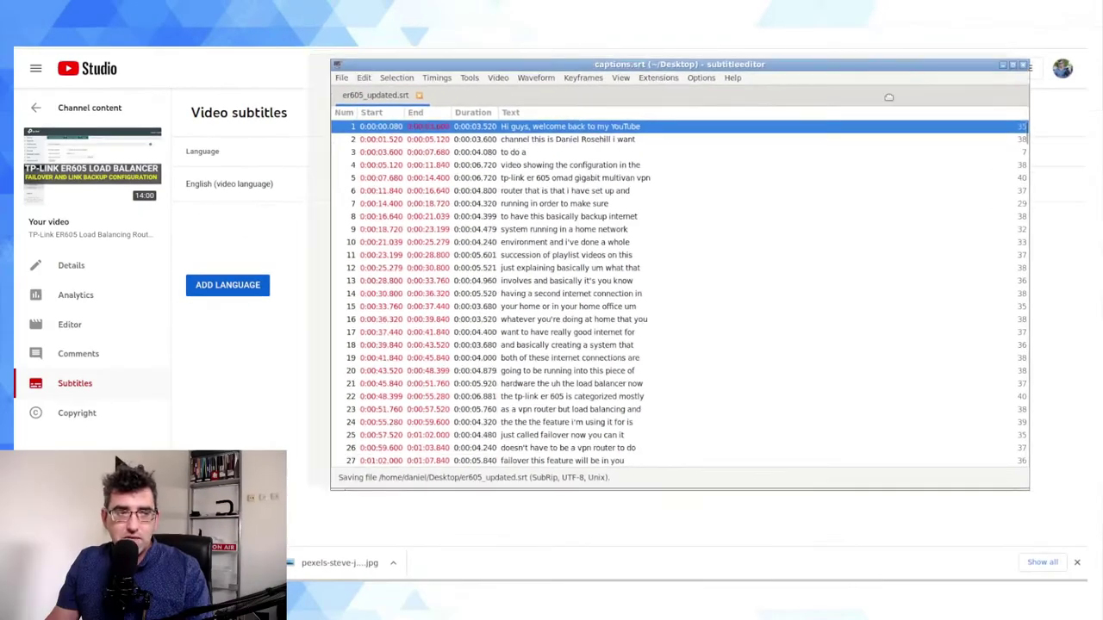
{"action": "key", "text": "alt+Tab"}
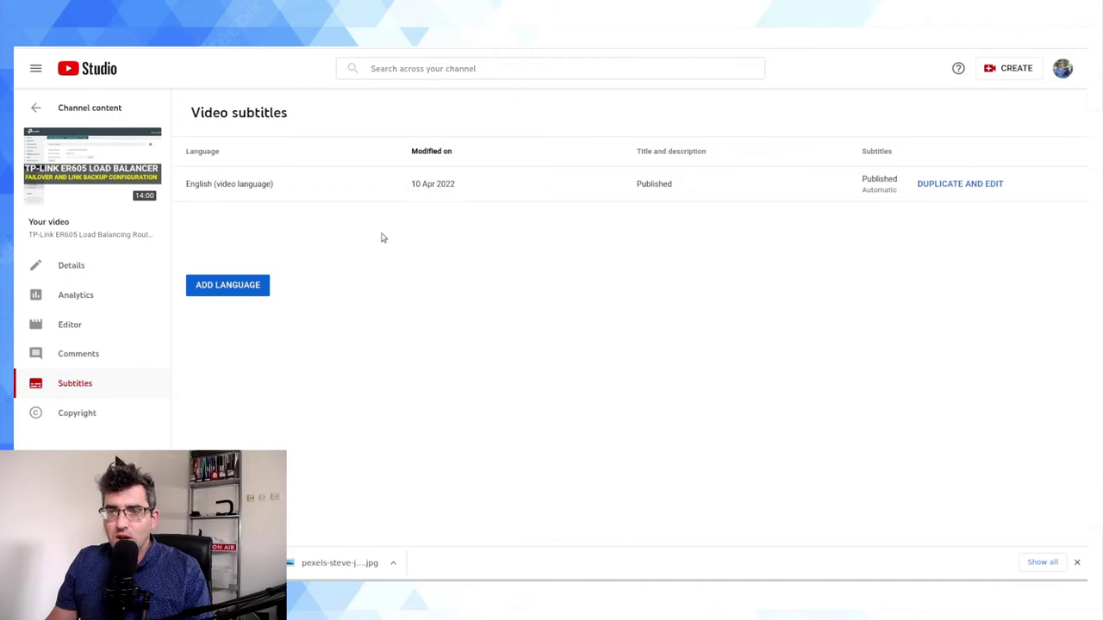
Browse the ADD LANGUAGE list, then close it without choosing a language
{"action": "left_click", "coordinate": [257, 291]}
{"action": "scroll", "coordinate": [381, 222], "scroll_direction": "down", "scroll_amount": 1}
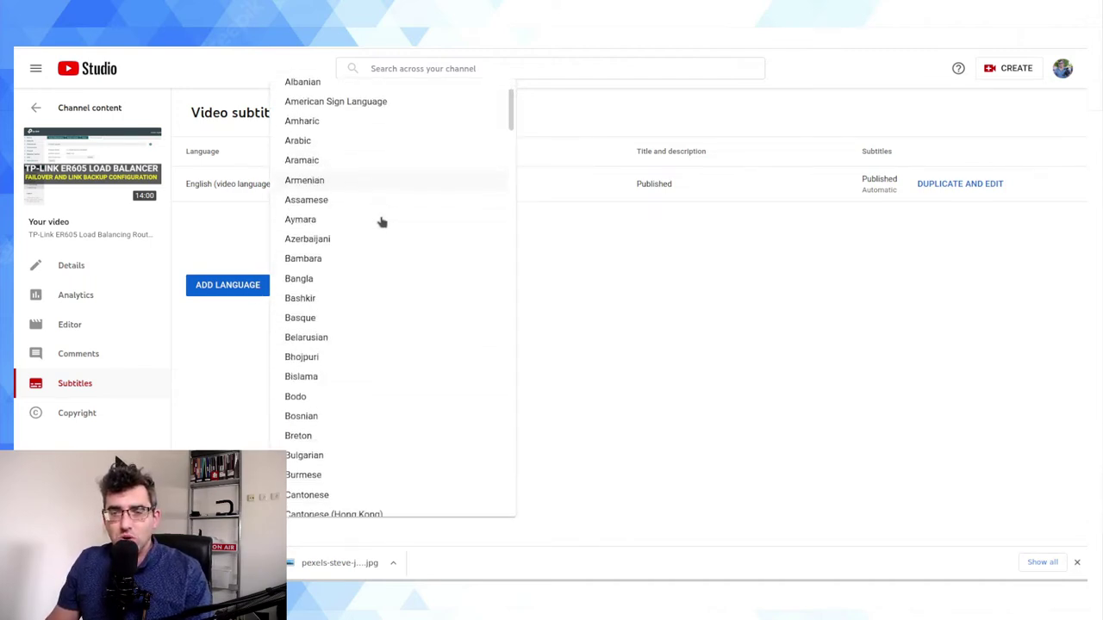
{"action": "scroll", "coordinate": [382, 223], "scroll_direction": "down", "scroll_amount": 10}
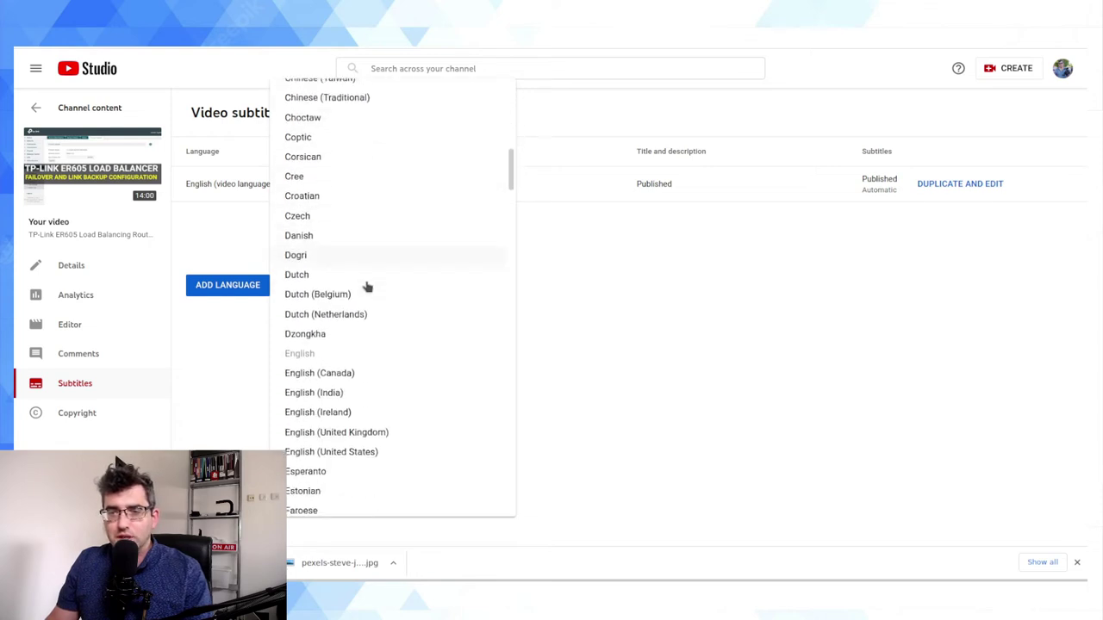
{"action": "scroll", "coordinate": [371, 286], "scroll_direction": "down", "scroll_amount": 3}
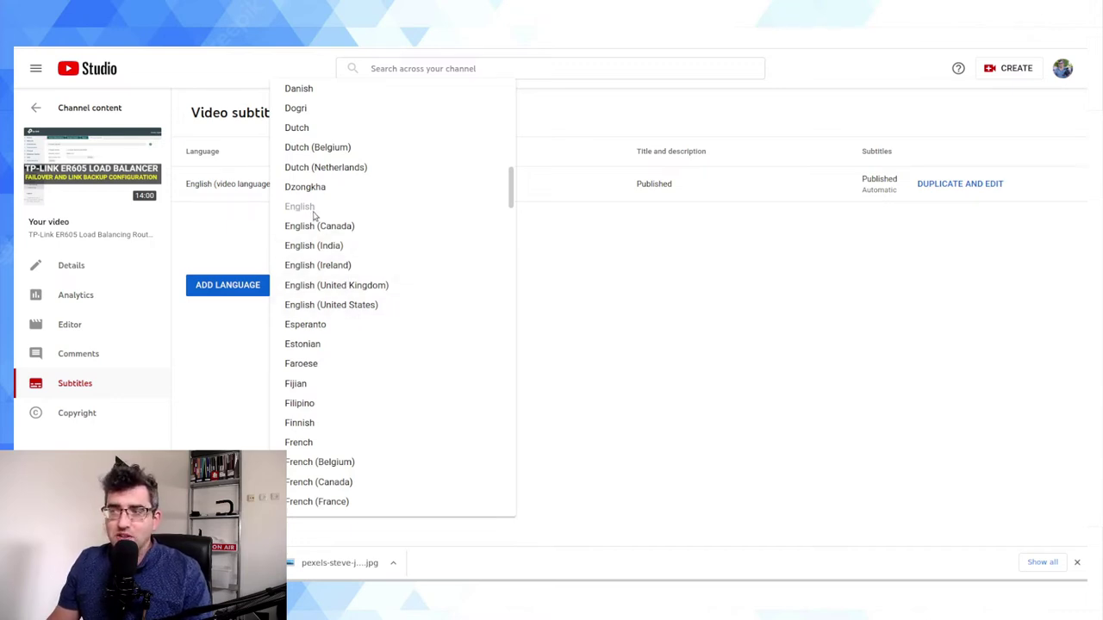
{"action": "left_click", "coordinate": [977, 184]}
Duplicate the English subtitles, confirm overwriting the draft, and choose Upload file
{"action": "left_click", "coordinate": [977, 183]}
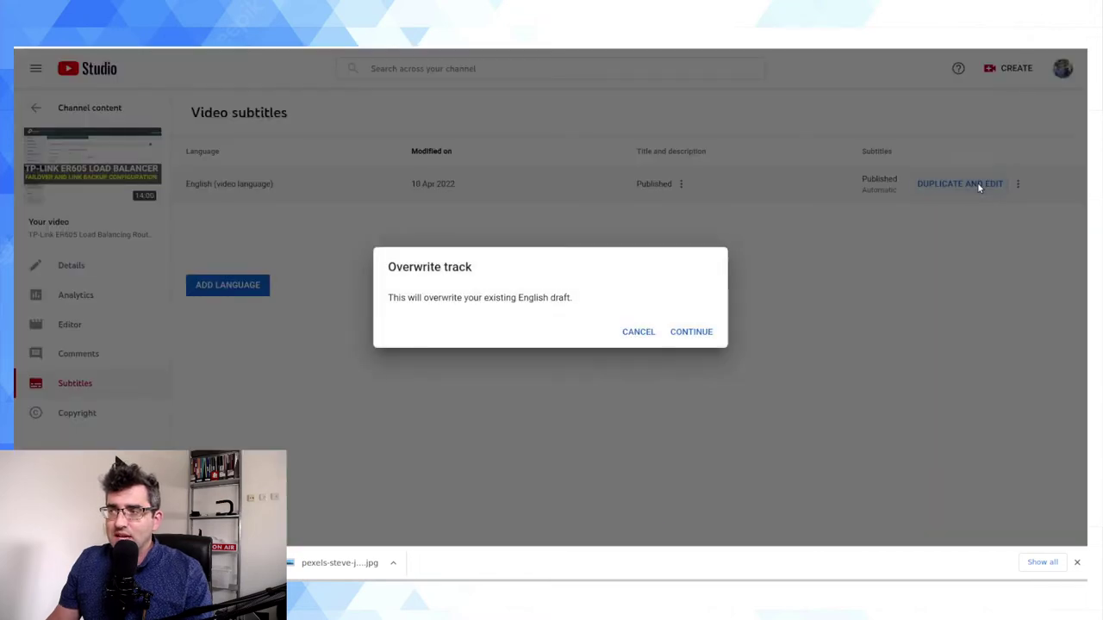
{"action": "left_click", "coordinate": [696, 333]}
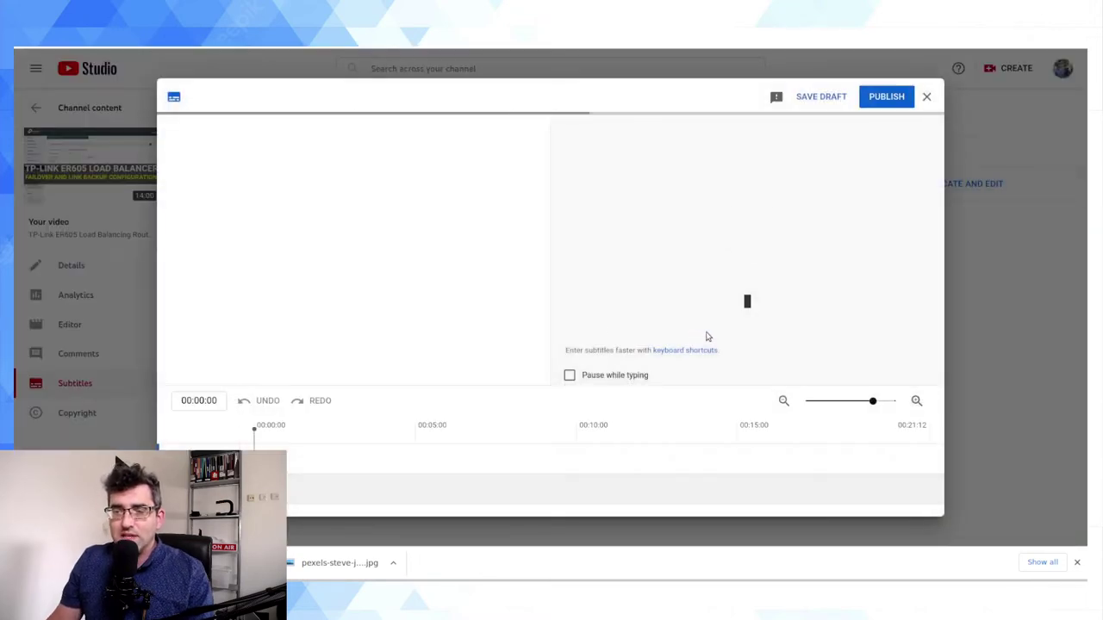
{"action": "scroll", "coordinate": [358, 254], "scroll_direction": "down", "scroll_amount": 10}
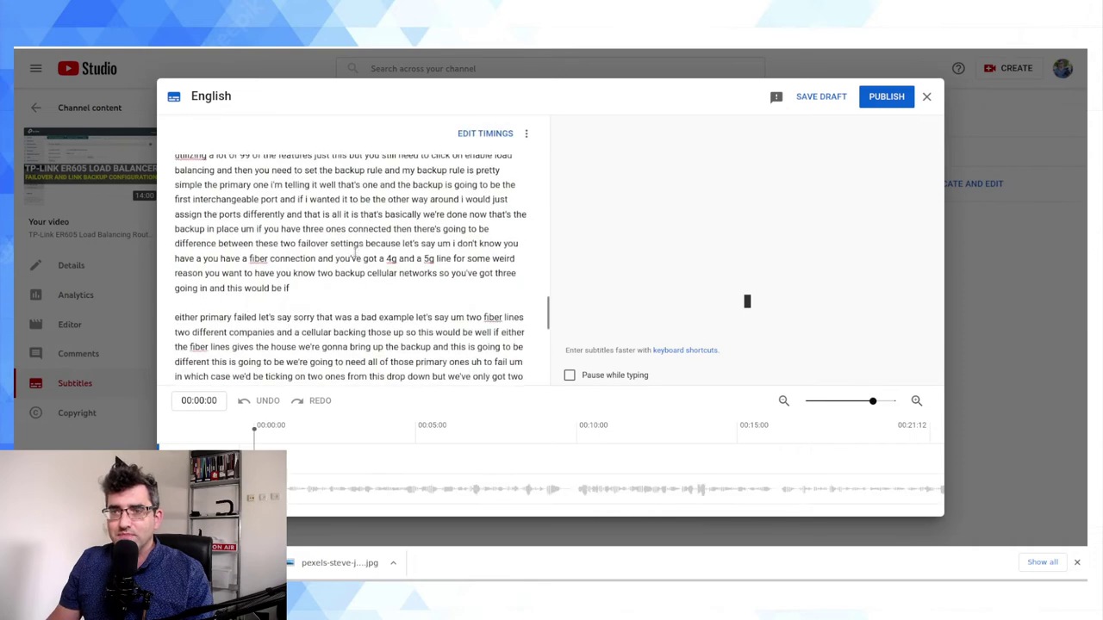
{"action": "scroll", "coordinate": [358, 254], "scroll_direction": "up", "scroll_amount": 12}
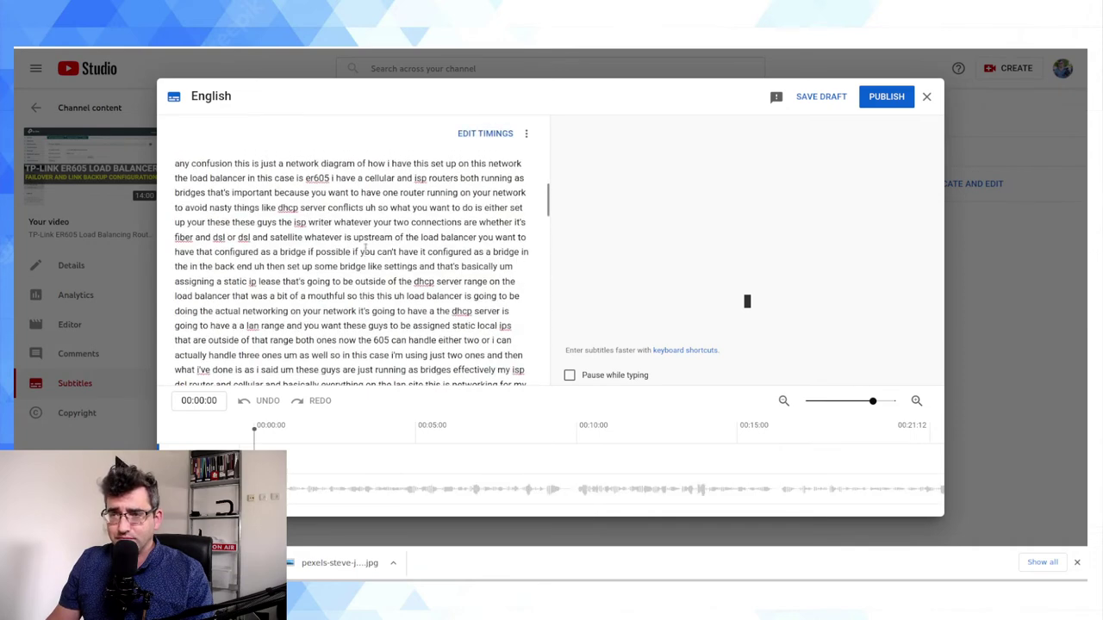
{"action": "left_click", "coordinate": [524, 134]}
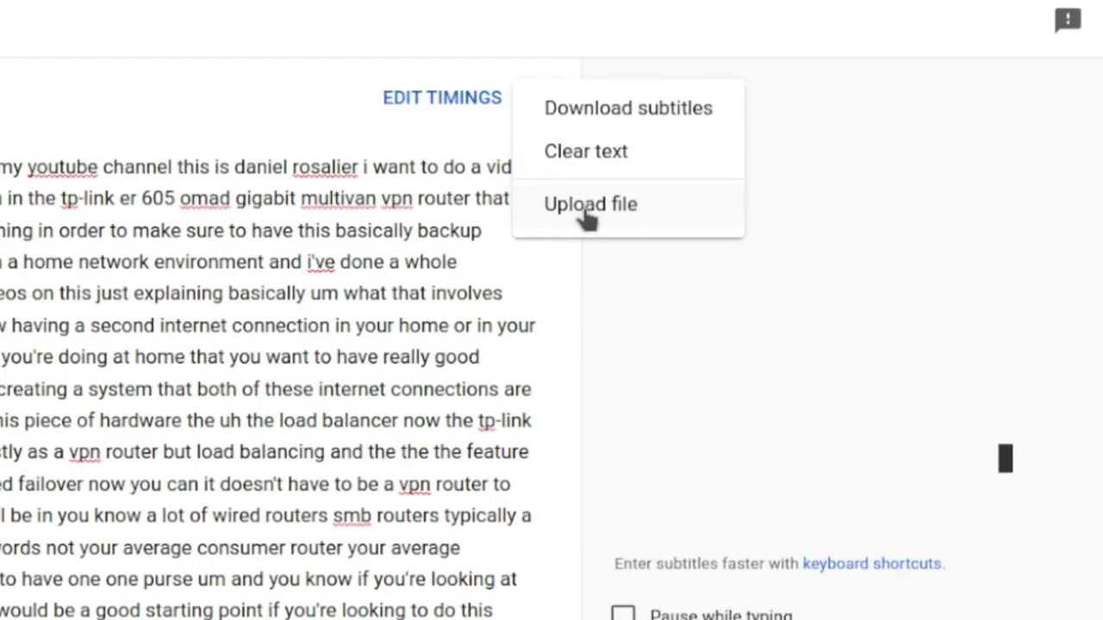
{"action": "left_click", "coordinate": [586, 214]}
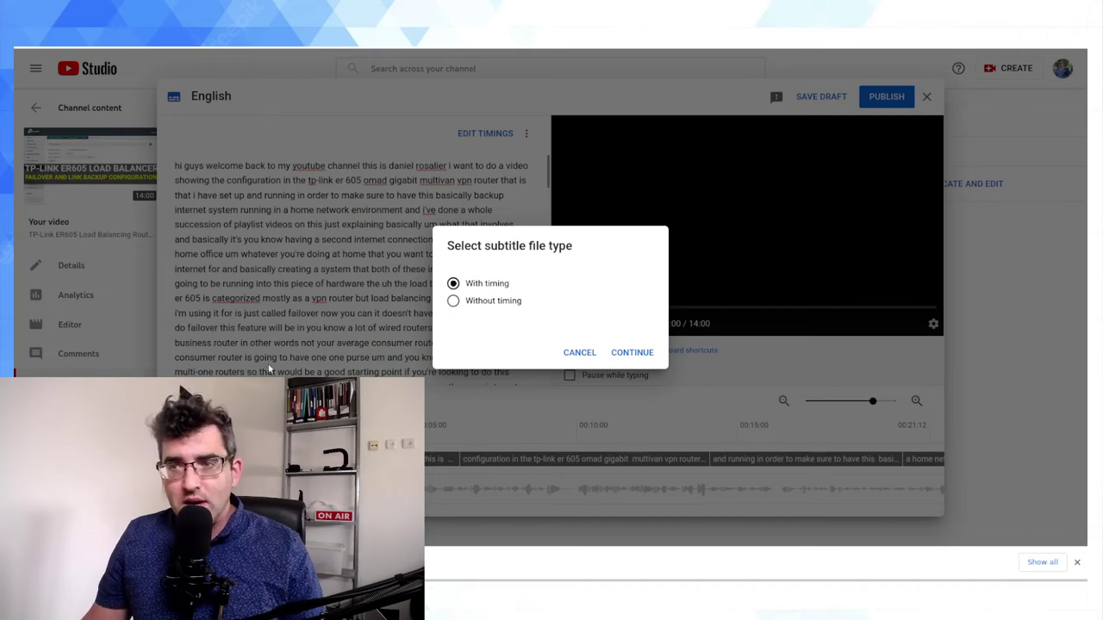
Keep 'With timing' as the subtitle file type and continue to the file picker
{"action": "left_click", "coordinate": [634, 354]}
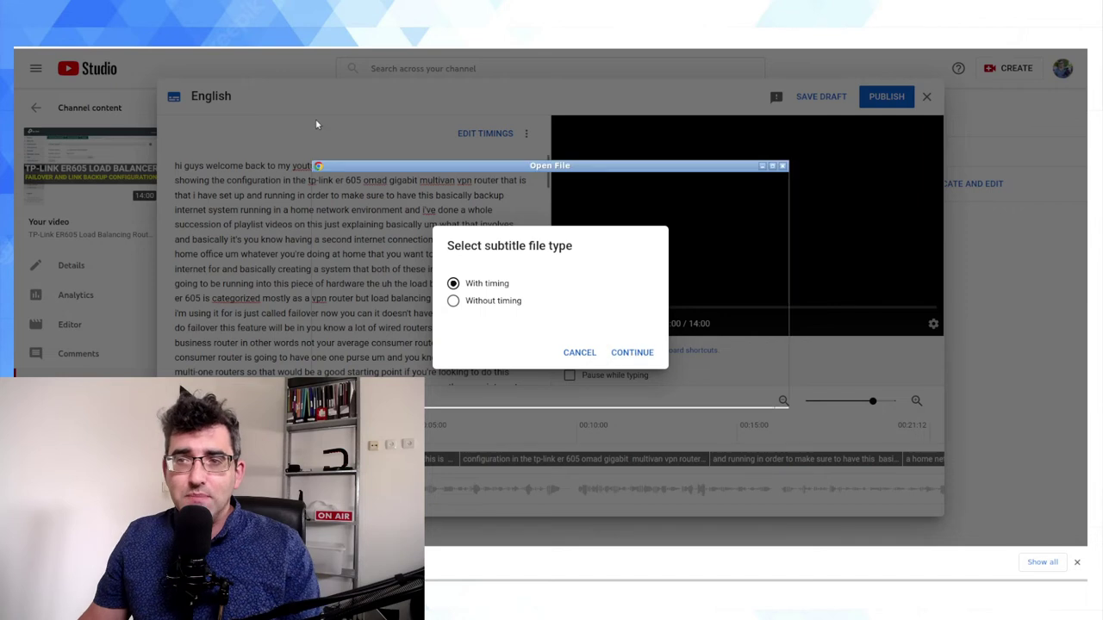
Upload er605_updated.srt with its timings, publish the English subtitles, and reload the watch page
{"action": "left_click", "coordinate": [481, 197]}
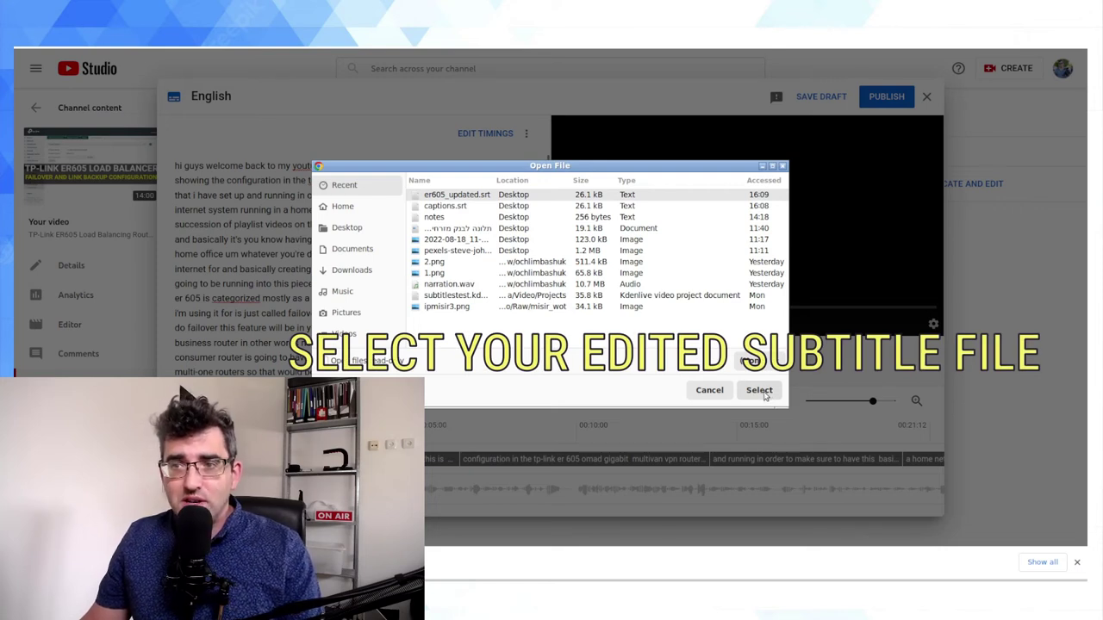
{"action": "left_click", "coordinate": [759, 391]}
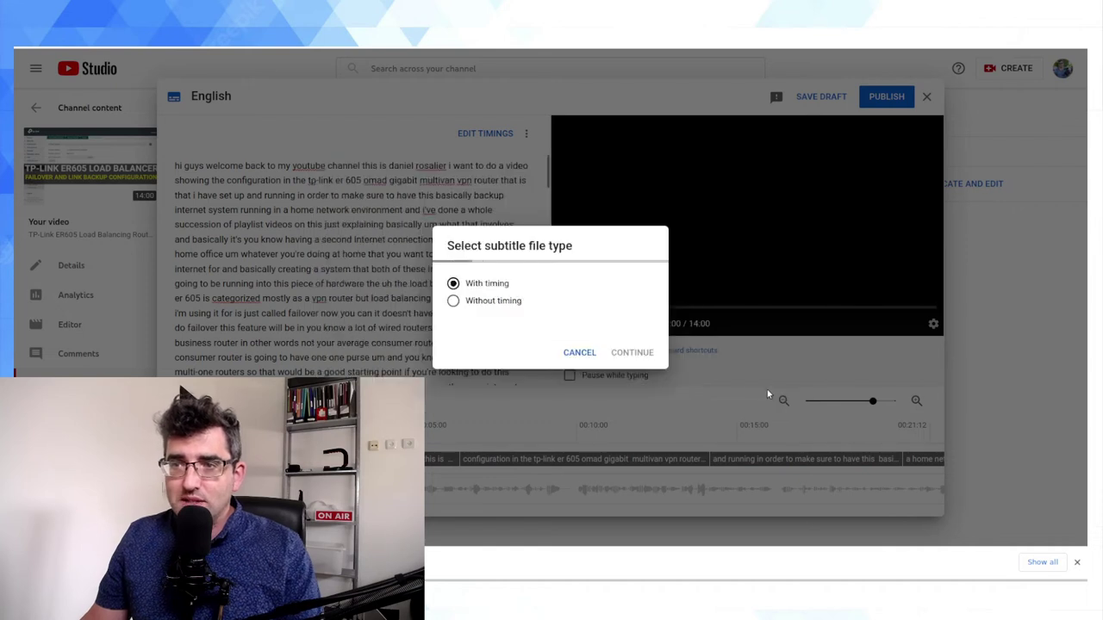
{"action": "left_click", "coordinate": [632, 353]}
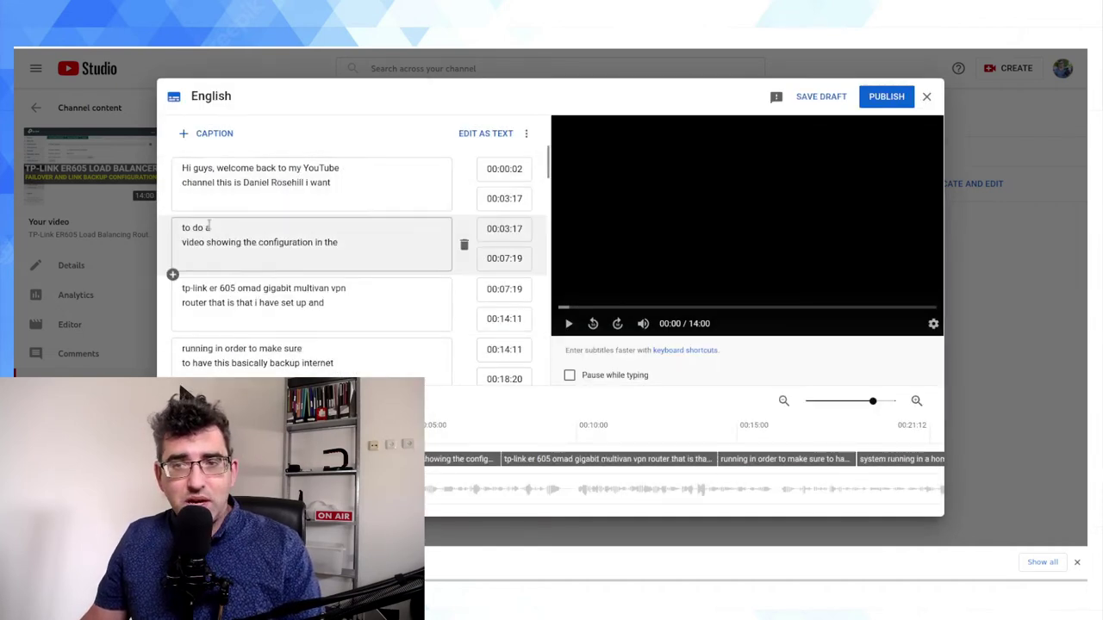
{"action": "left_click", "coordinate": [896, 100]}
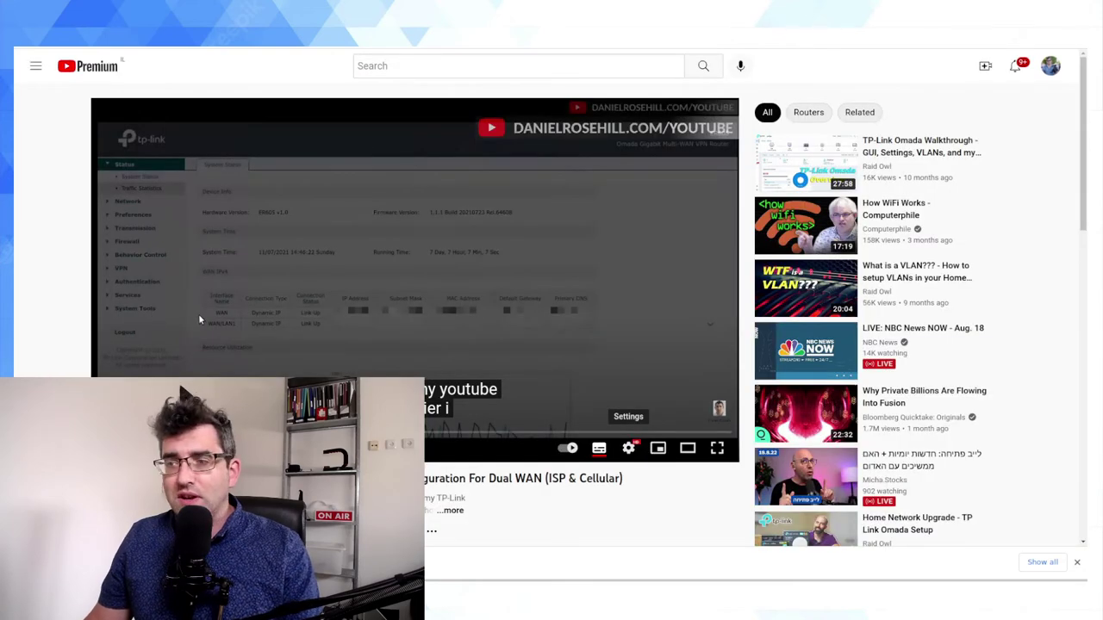
{"action": "key", "text": "F5"}
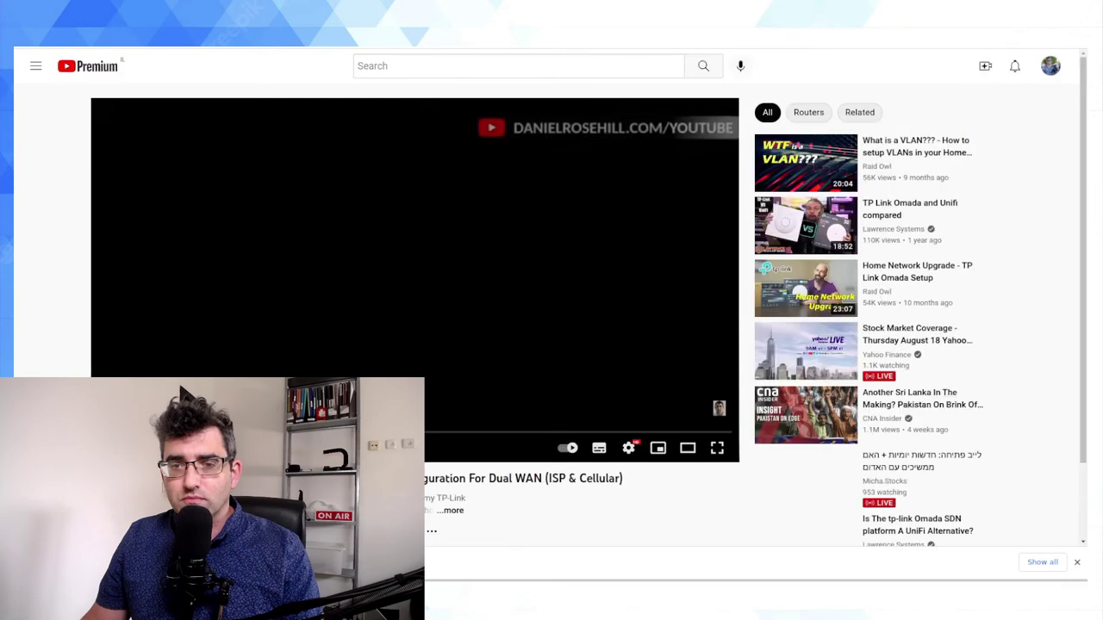
Switch on the English subtitle track via the player's Subtitles/CC setting to show the corrected captions
{"action": "left_click", "coordinate": [628, 448]}
{"action": "left_click", "coordinate": [693, 385]}
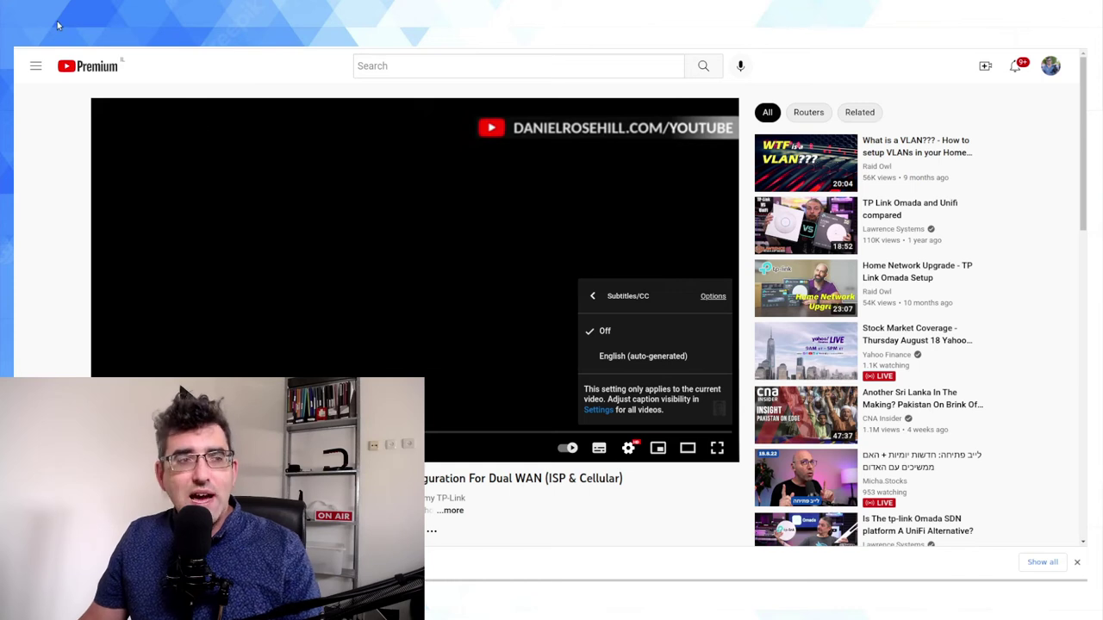
{"action": "left_click", "coordinate": [233, 295]}
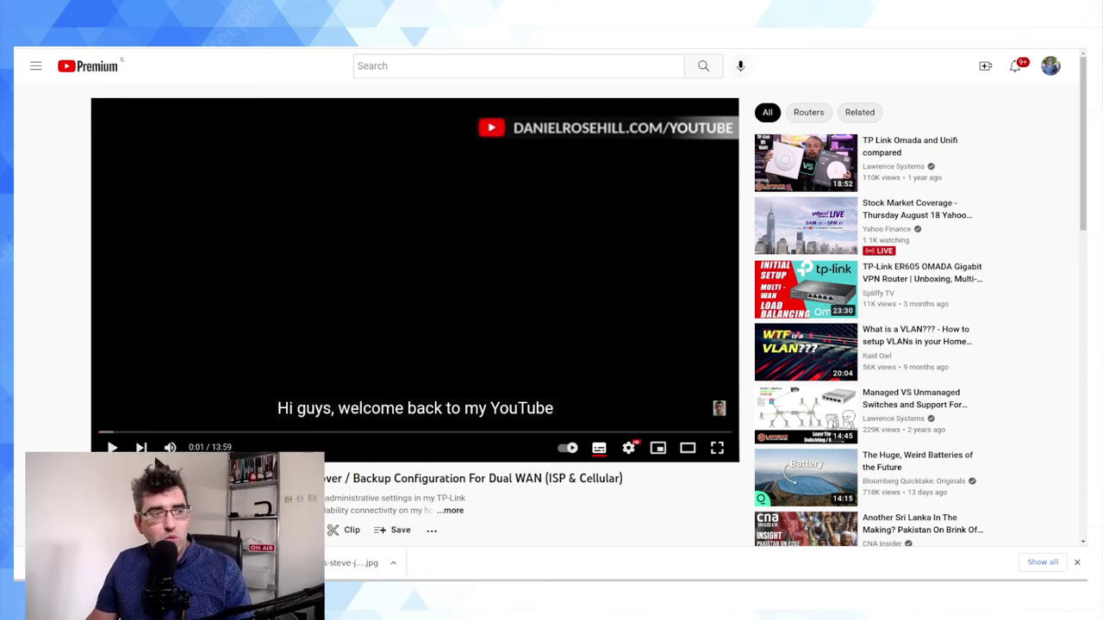
Review the Subtitles/CC options, then resume playback until the second corrected caption line appears
{"action": "left_click", "coordinate": [630, 448]}
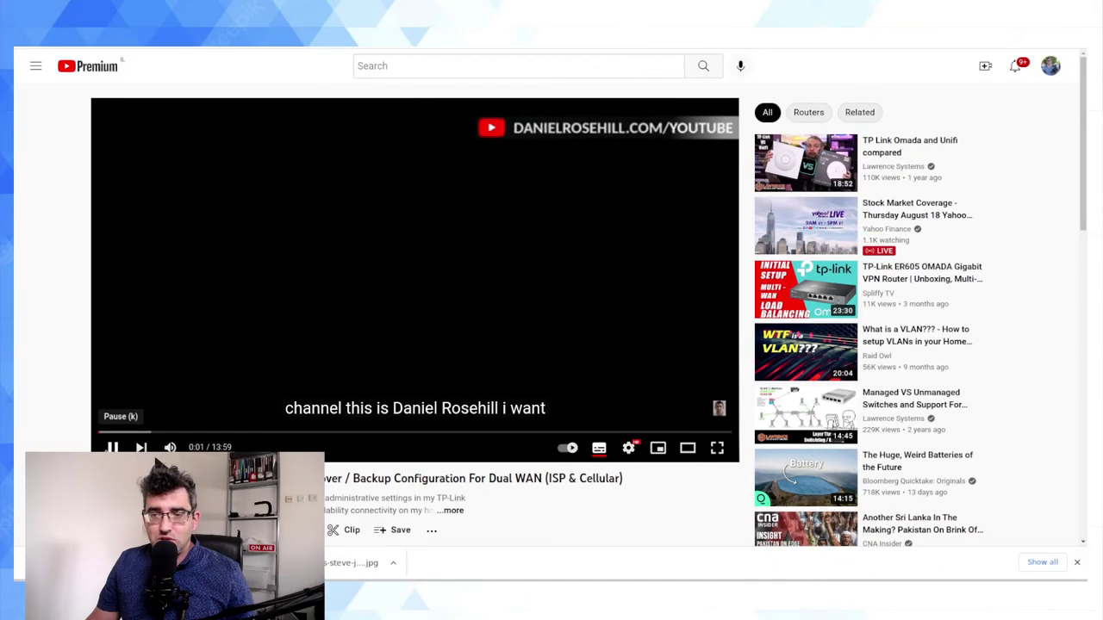
{"action": "left_click", "coordinate": [112, 447]}
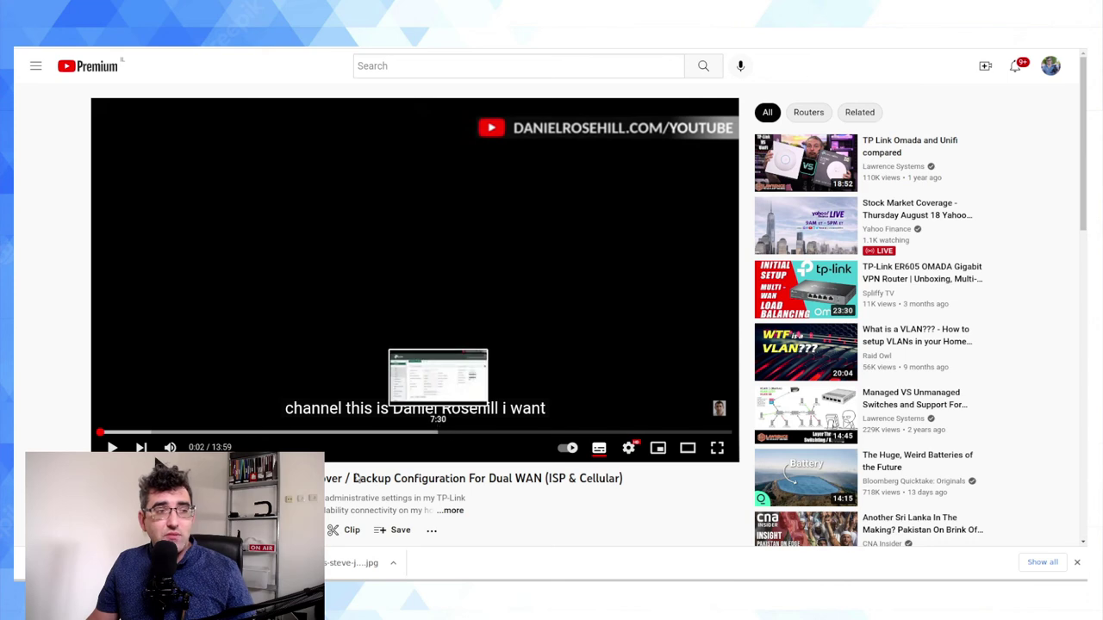